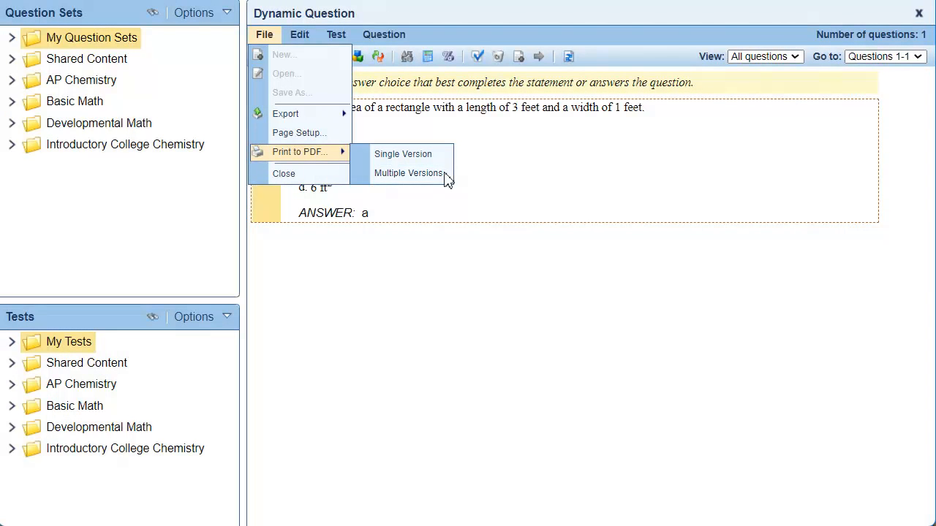
Step: Print a new PDF version of the test as multiple versions, with answer key, answer lines, scrambled answer choices and recalculated algorithm variables
{"action": "left_click", "coordinate": [439, 174]}
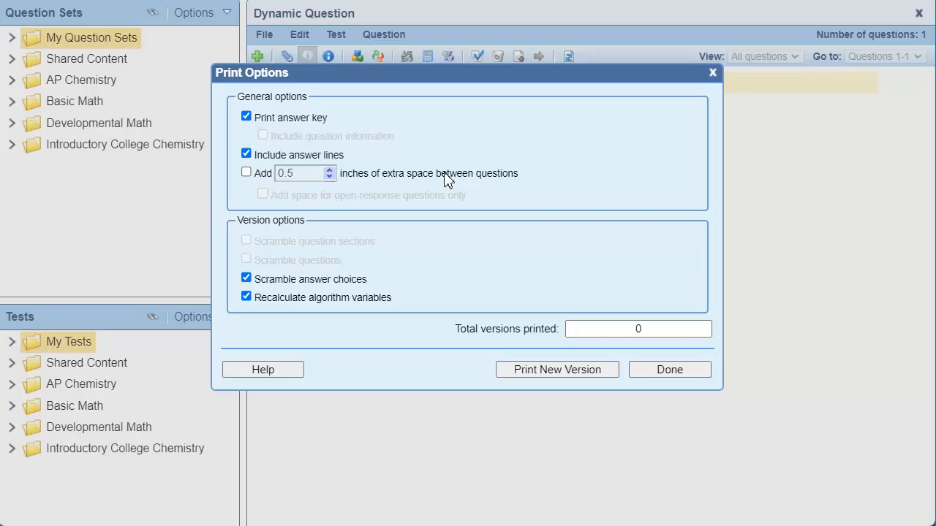
{"action": "left_click", "coordinate": [579, 371]}
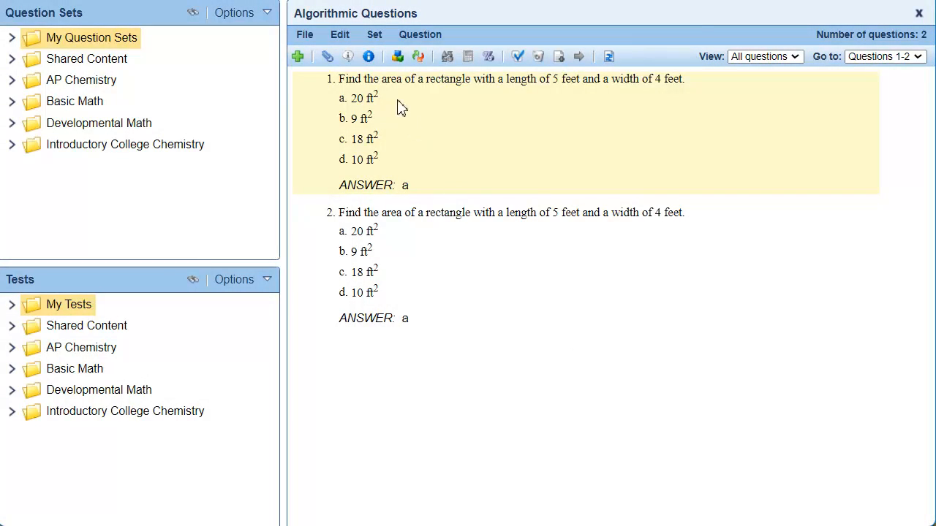
Step: Show the variable status for each question in the Algorithmic Questions set
{"action": "left_click", "coordinate": [369, 58]}
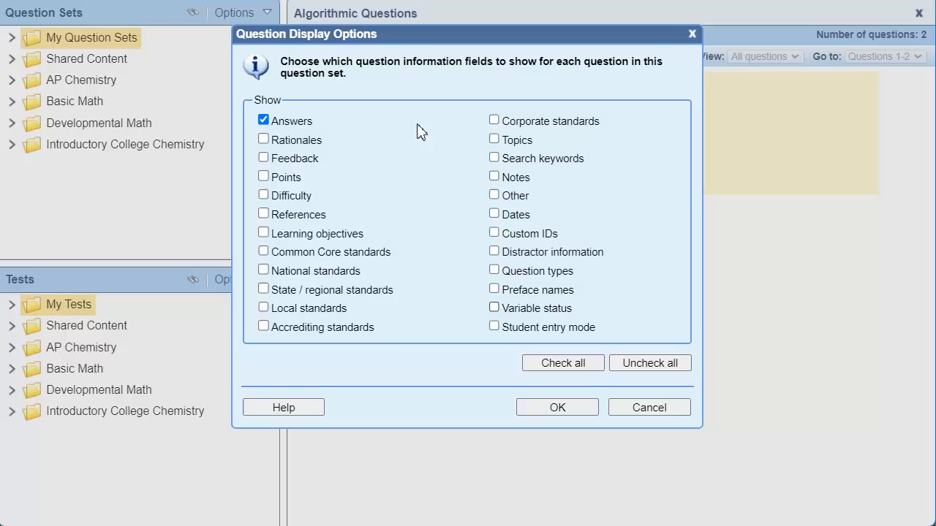
{"action": "left_click", "coordinate": [550, 308]}
{"action": "left_click", "coordinate": [592, 415]}
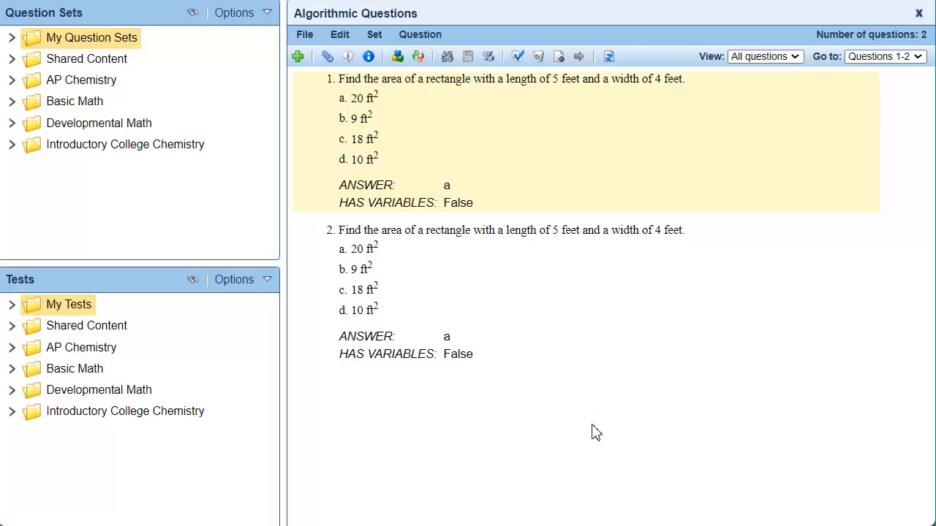
Step: Open the second rectangle-area question for editing and start a new variable definition named Length with type Variable
{"action": "double_click", "coordinate": [537, 329]}
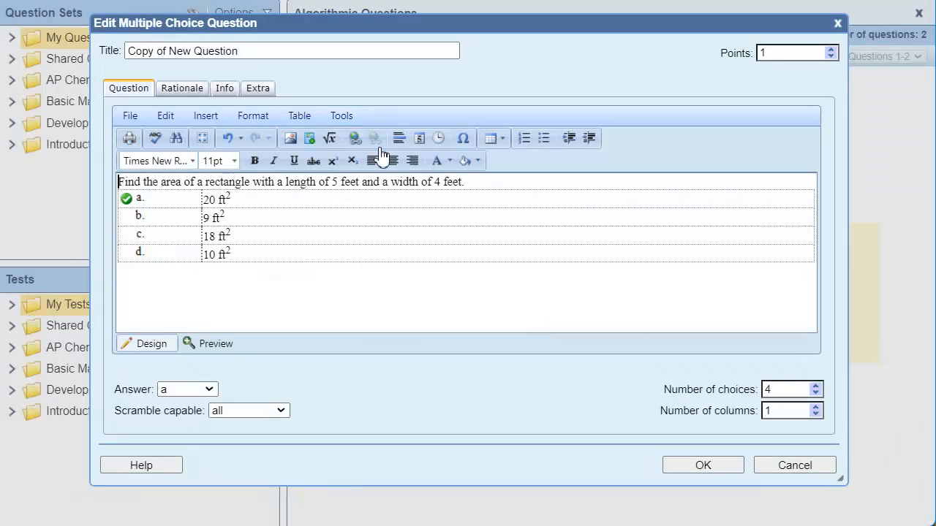
{"action": "left_click", "coordinate": [348, 118]}
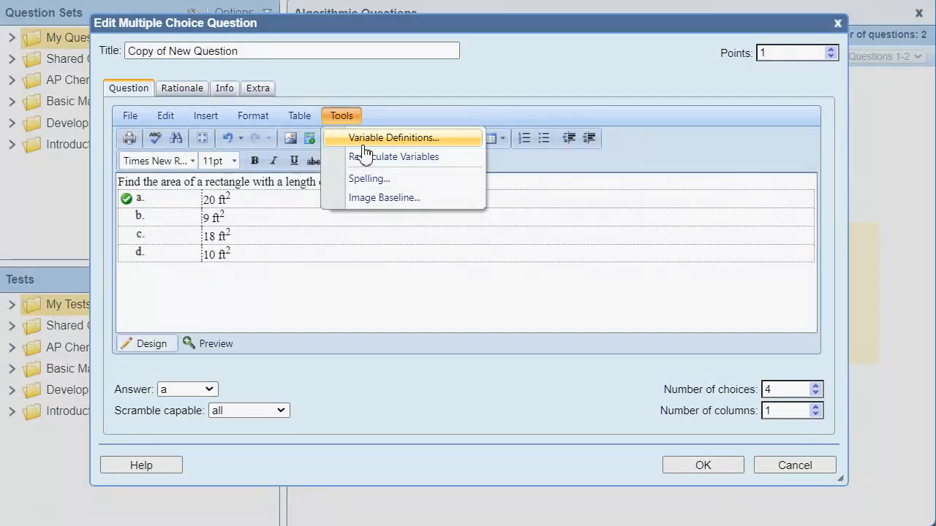
{"action": "left_click", "coordinate": [363, 144]}
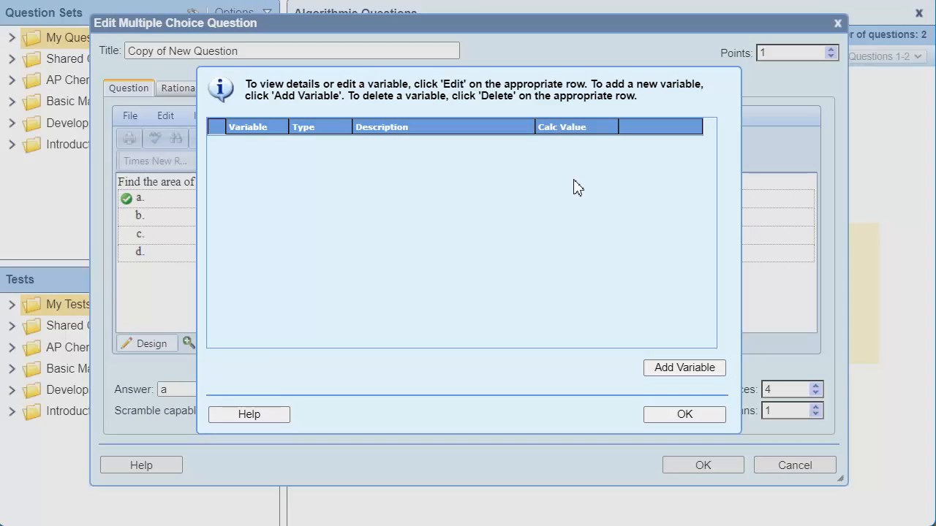
{"action": "left_click", "coordinate": [721, 372]}
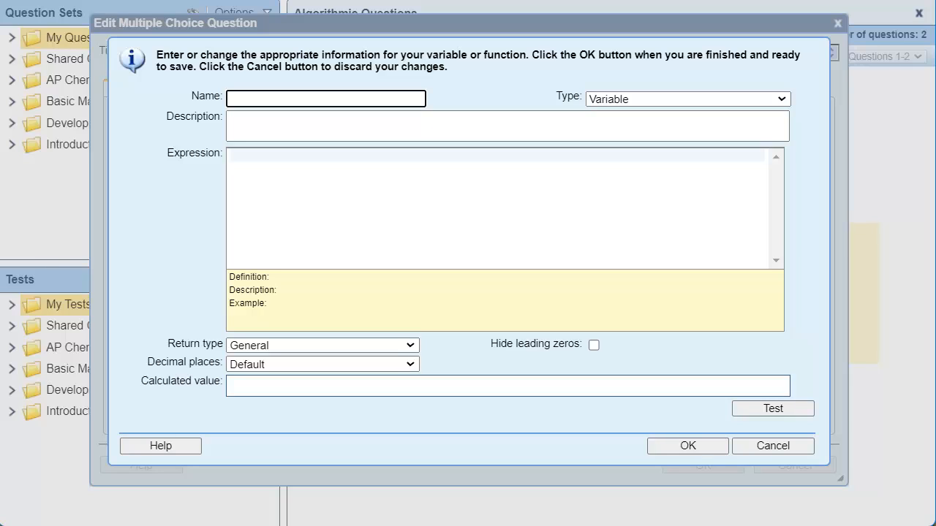
{"action": "type", "text": "Length"}
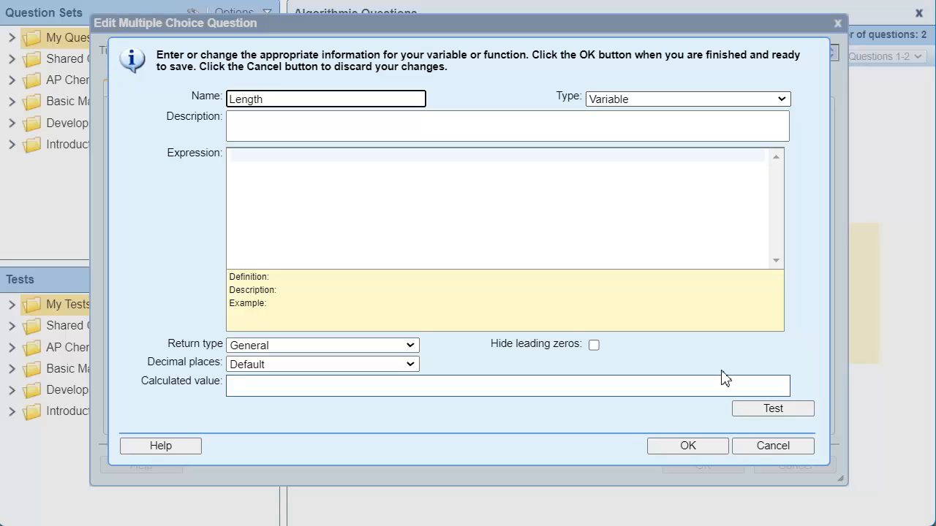
{"action": "key", "text": "Tab"}
{"action": "left_click", "coordinate": [782, 100]}
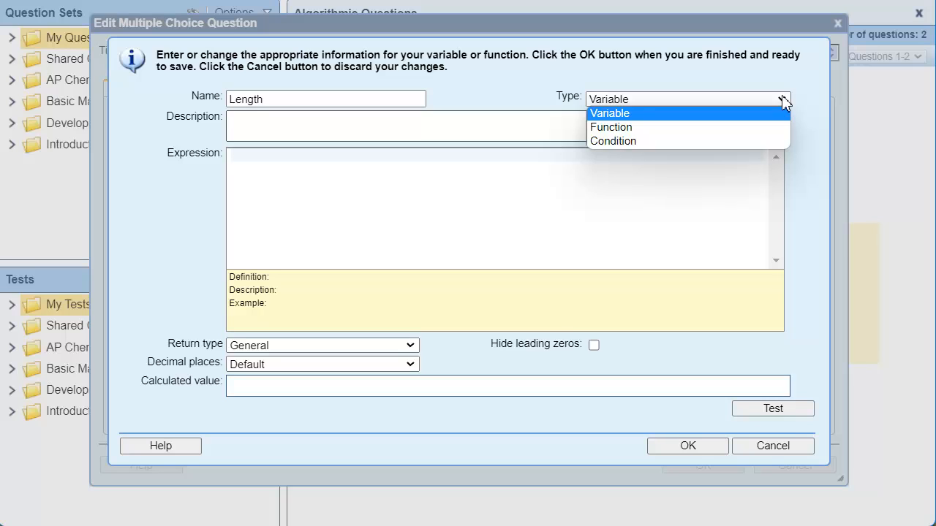
{"action": "left_click", "coordinate": [615, 114]}
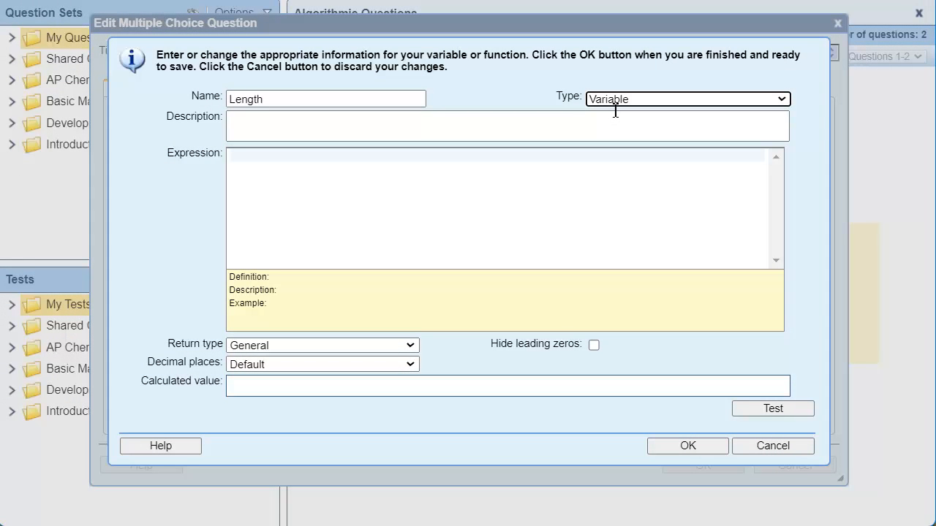
{"action": "left_click", "coordinate": [246, 165]}
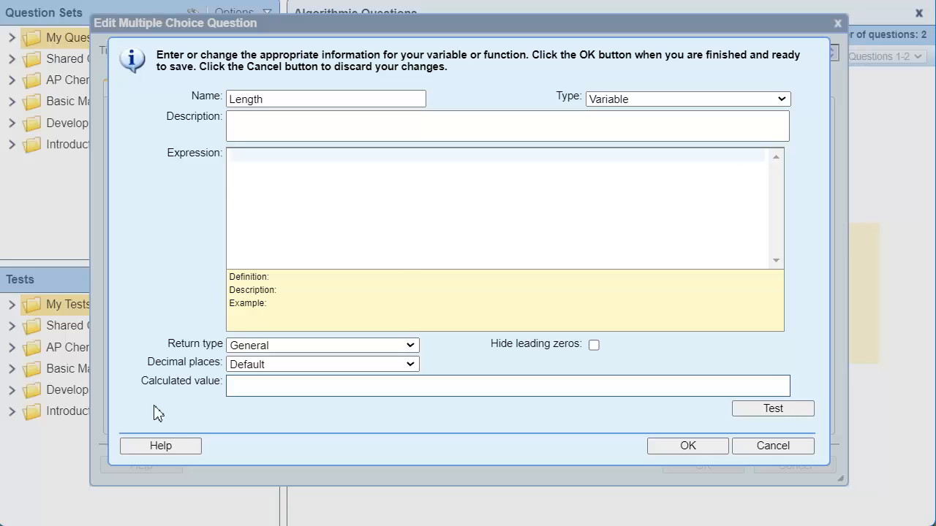
Step: Consult the help topic on variable expressions and look through its list of built-in functions
{"action": "left_click", "coordinate": [143, 445]}
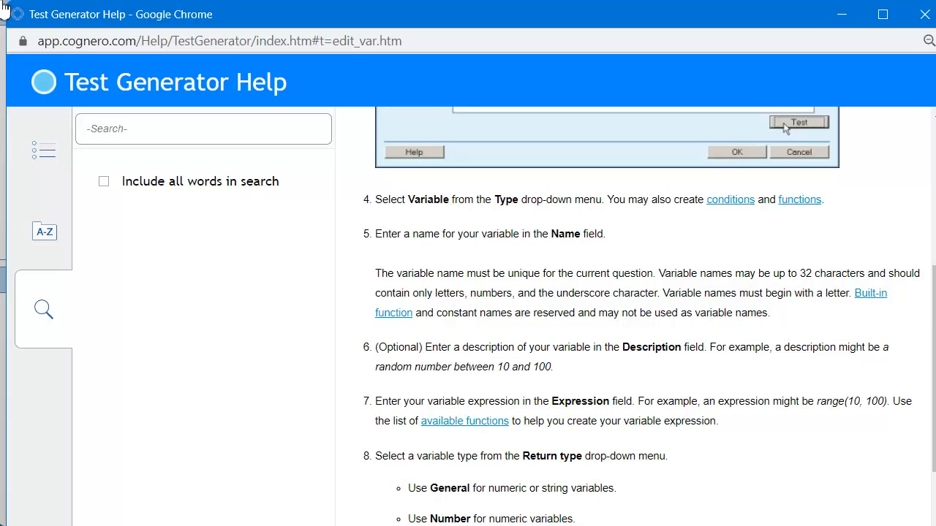
{"action": "left_click", "coordinate": [876, 297]}
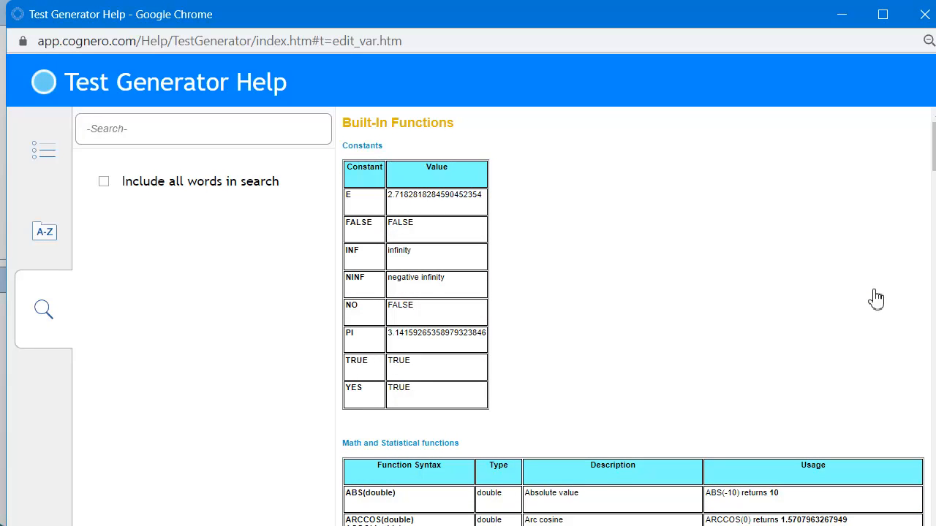
{"action": "scroll", "coordinate": [604, 261], "scroll_direction": "down", "scroll_amount": 6}
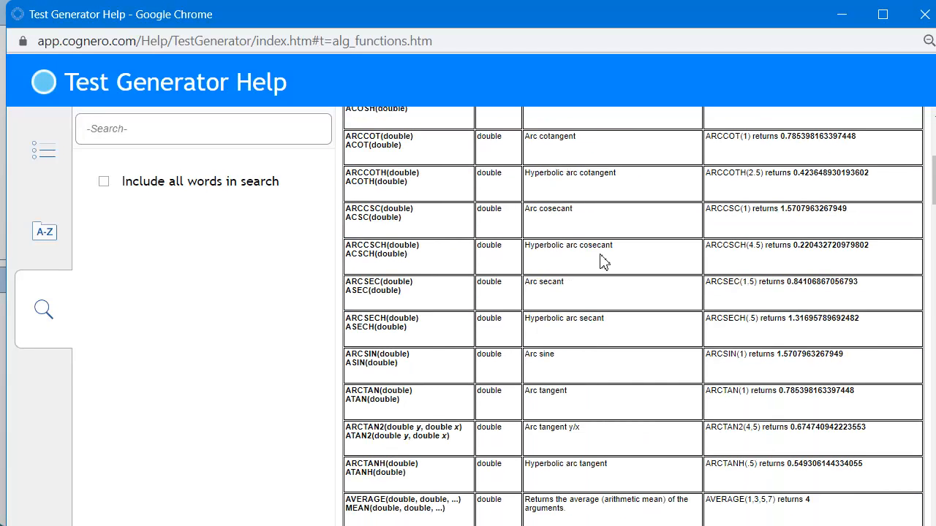
{"action": "scroll", "coordinate": [600, 258], "scroll_direction": "down", "scroll_amount": 4}
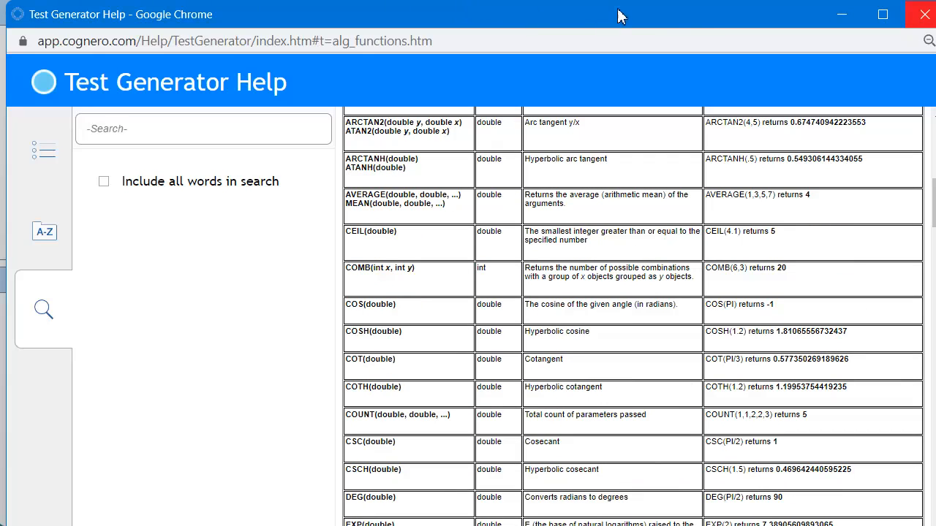
{"action": "left_click", "coordinate": [925, 15]}
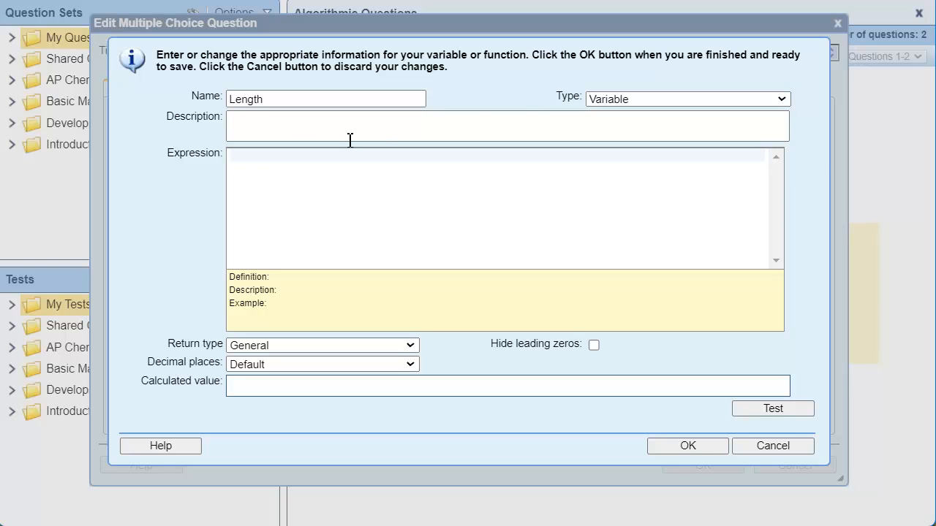
Step: Give the Length variable the expression Rand(5), test its calculated value and save the variable
{"action": "left_click", "coordinate": [261, 159]}
{"action": "type", "text": "rand"}
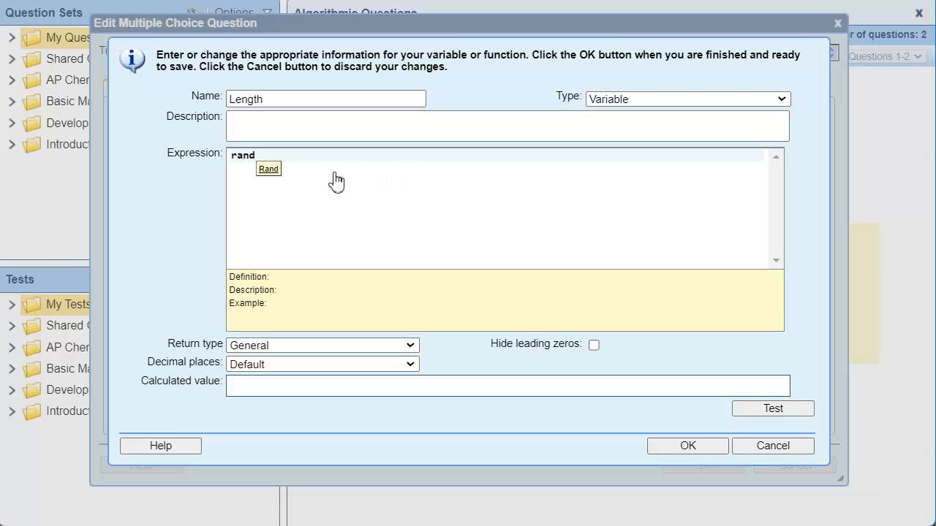
{"action": "left_click", "coordinate": [268, 170]}
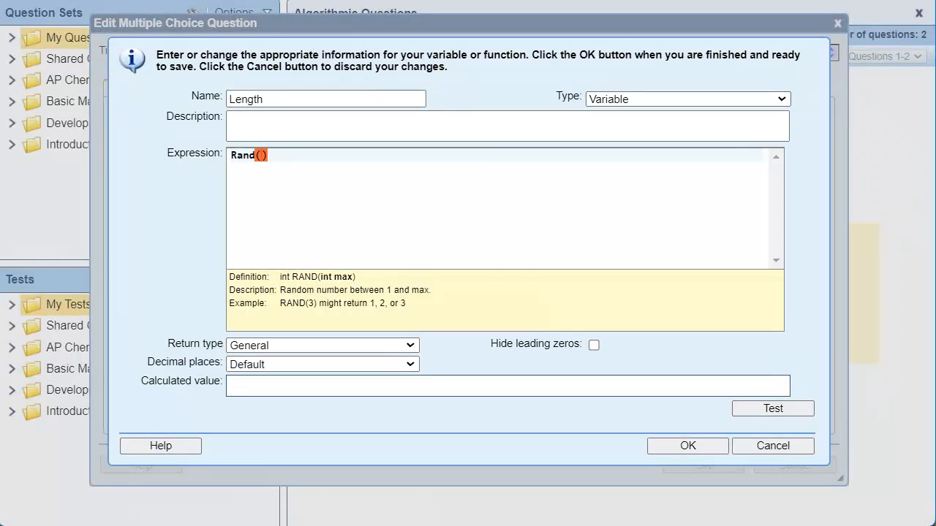
{"action": "left_click", "coordinate": [269, 171]}
{"action": "left_click", "coordinate": [265, 155]}
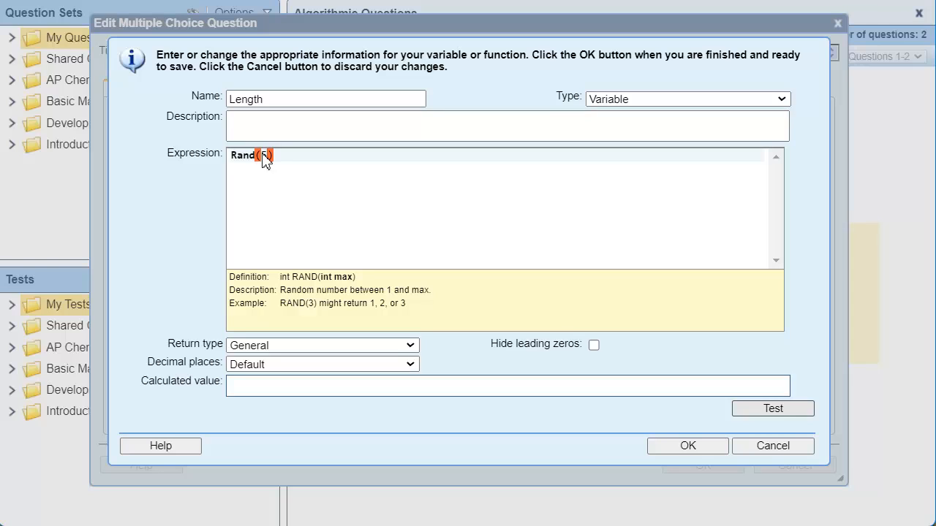
{"action": "left_click", "coordinate": [797, 413]}
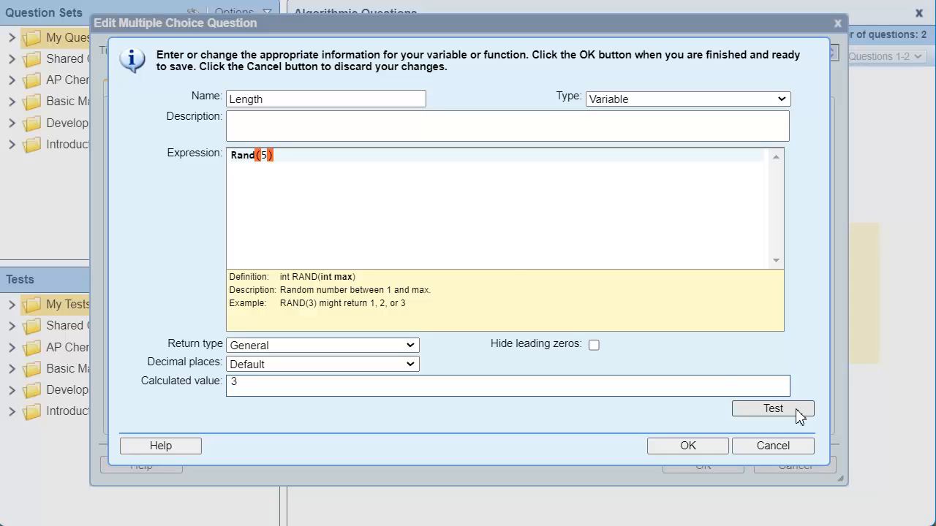
{"action": "left_click", "coordinate": [799, 417]}
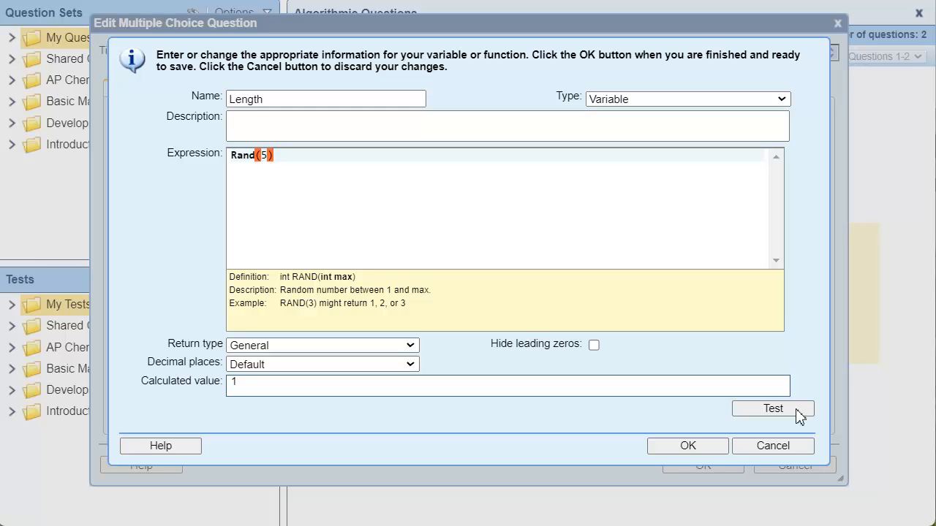
{"action": "left_click", "coordinate": [716, 449]}
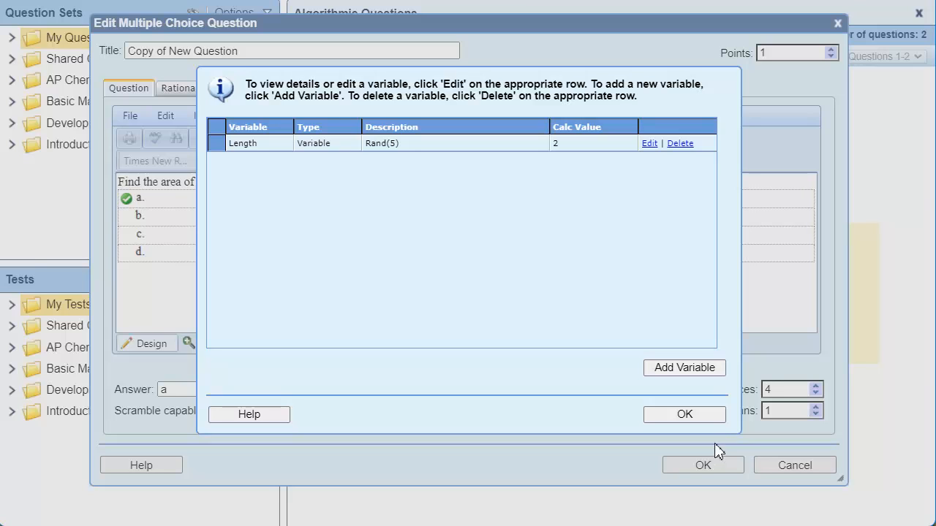
Step: Add a second variable named Width with the expression Rand(5), test it, and save the variable definitions
{"action": "left_click", "coordinate": [721, 369]}
{"action": "type", "text": "Width"}
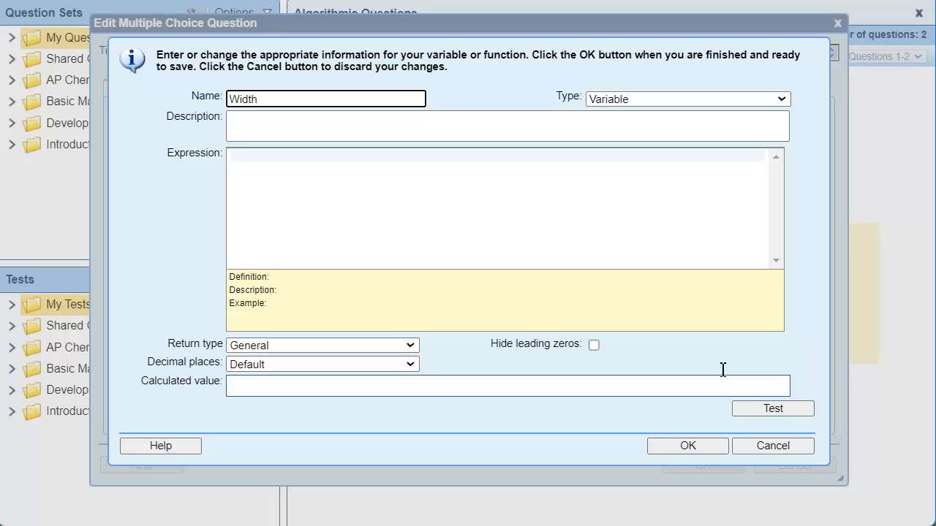
{"action": "left_click", "coordinate": [236, 158]}
{"action": "type", "text": "ran"}
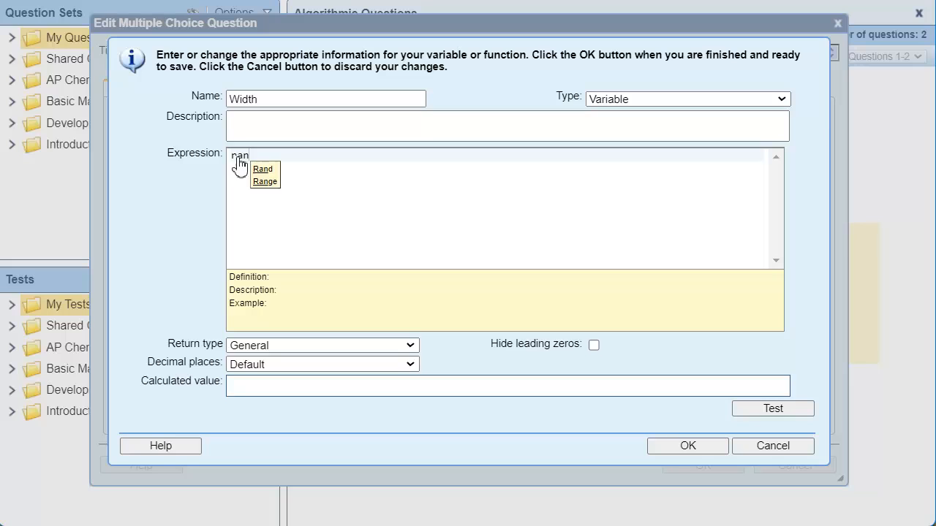
{"action": "left_click", "coordinate": [269, 171]}
{"action": "type", "text": "5"}
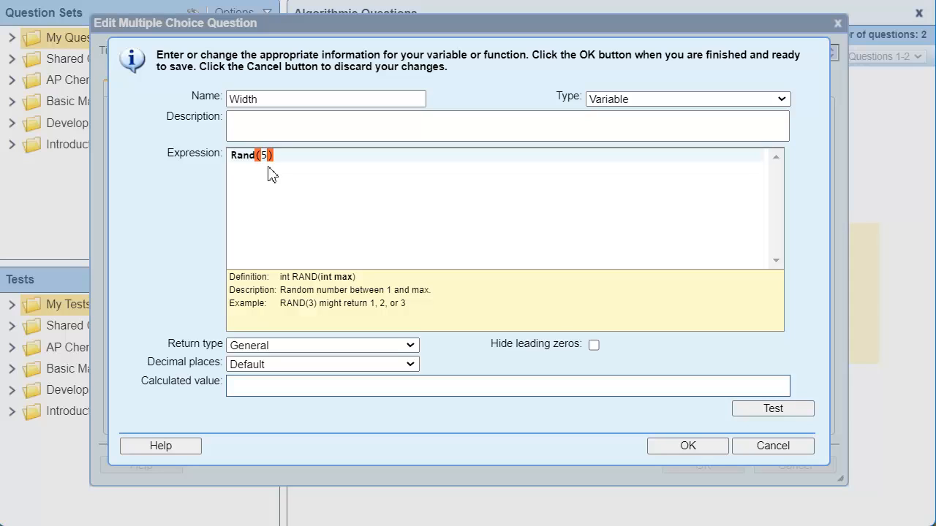
{"action": "left_click", "coordinate": [810, 414]}
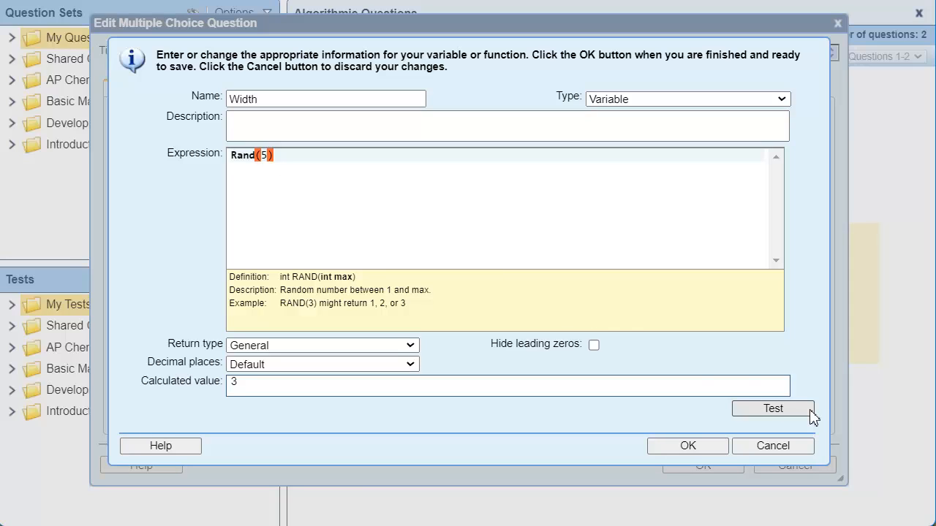
{"action": "left_click", "coordinate": [812, 414]}
{"action": "left_click", "coordinate": [811, 414]}
{"action": "left_click", "coordinate": [723, 447]}
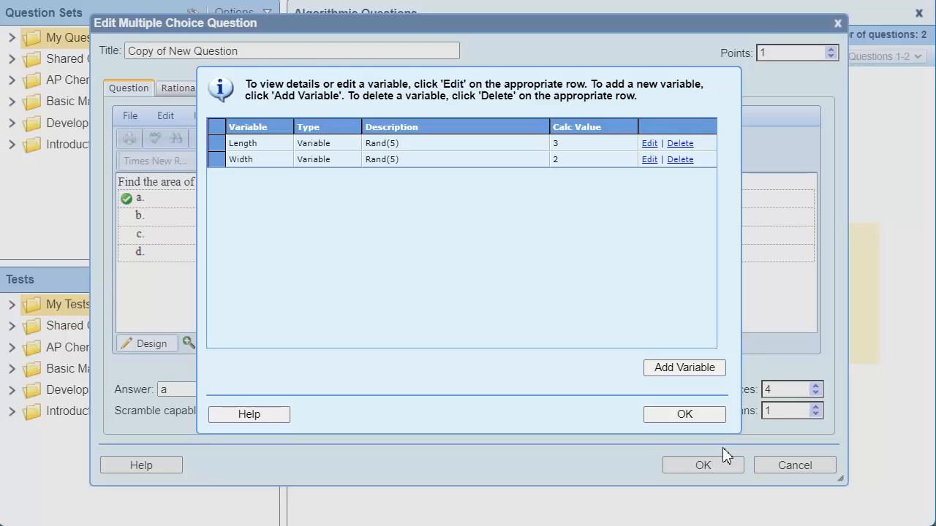
{"action": "left_click", "coordinate": [713, 418]}
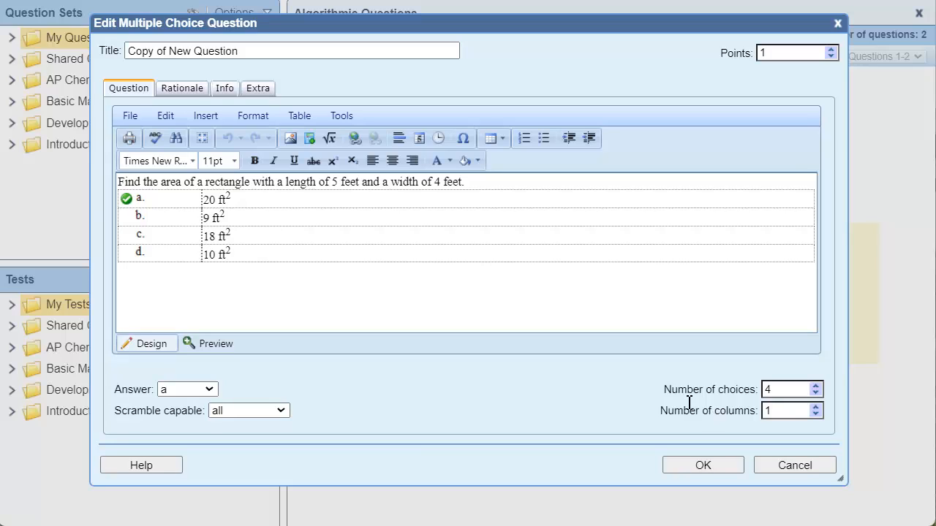
Step: Replace the length value 5 in the question text with the Length variable and preview the question
{"action": "double_click", "coordinate": [335, 182]}
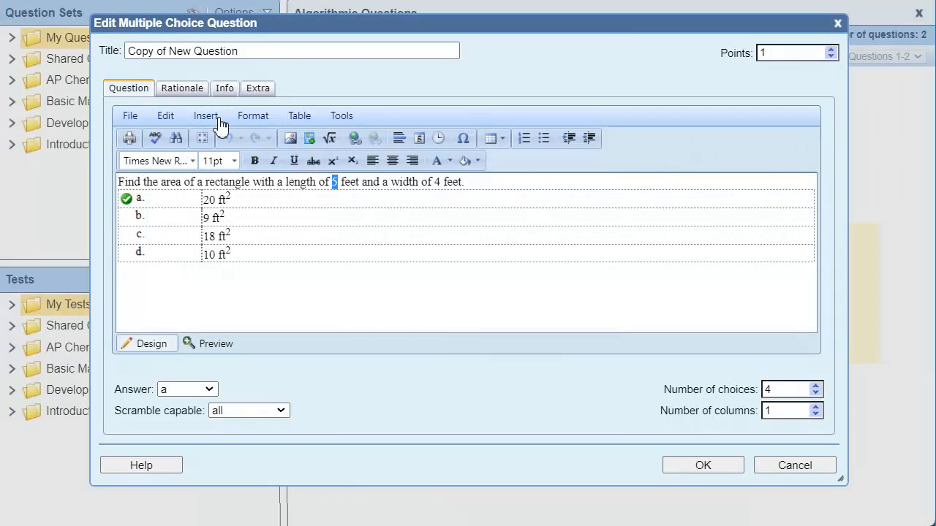
{"action": "left_click", "coordinate": [218, 122]}
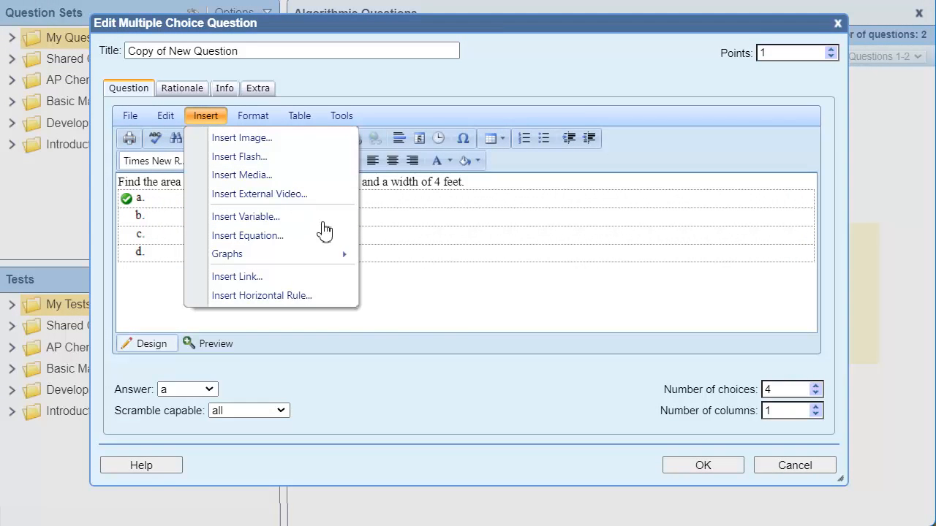
{"action": "left_click", "coordinate": [321, 221]}
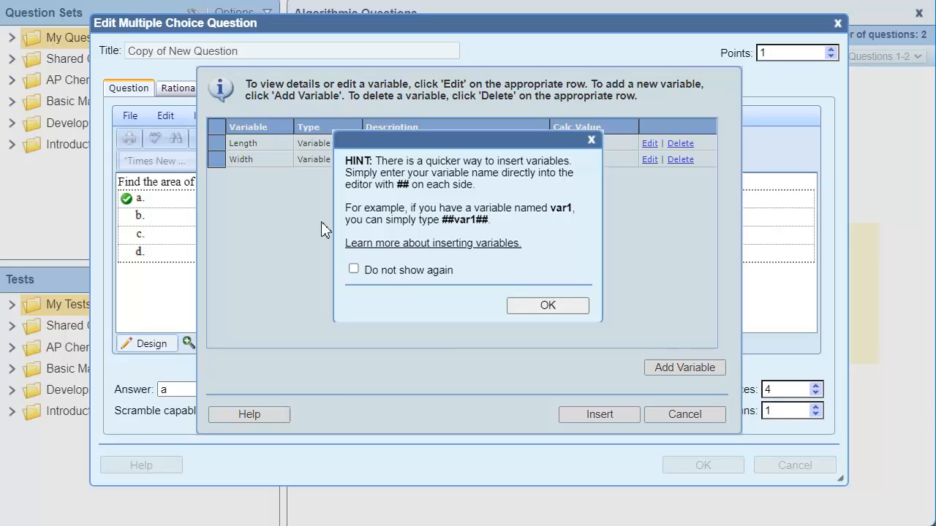
{"action": "left_click", "coordinate": [572, 310]}
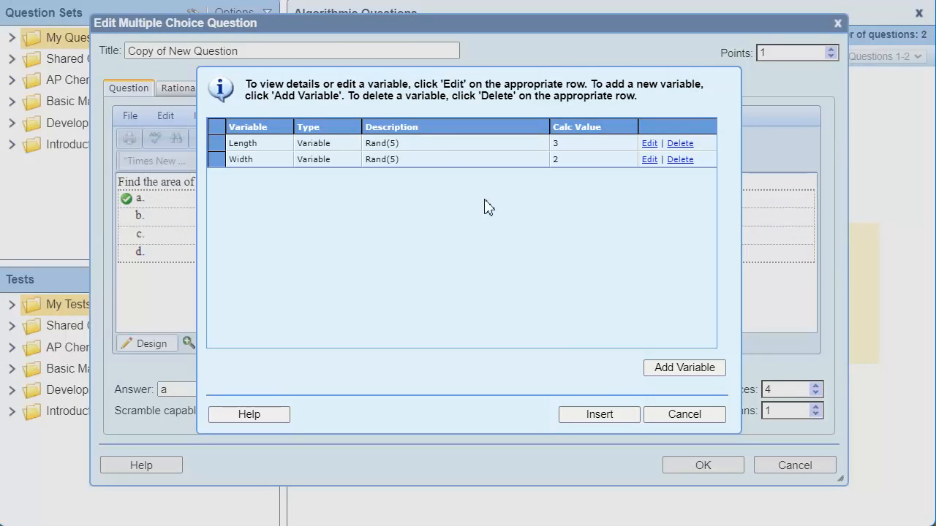
{"action": "left_click", "coordinate": [441, 150]}
{"action": "left_click", "coordinate": [629, 416]}
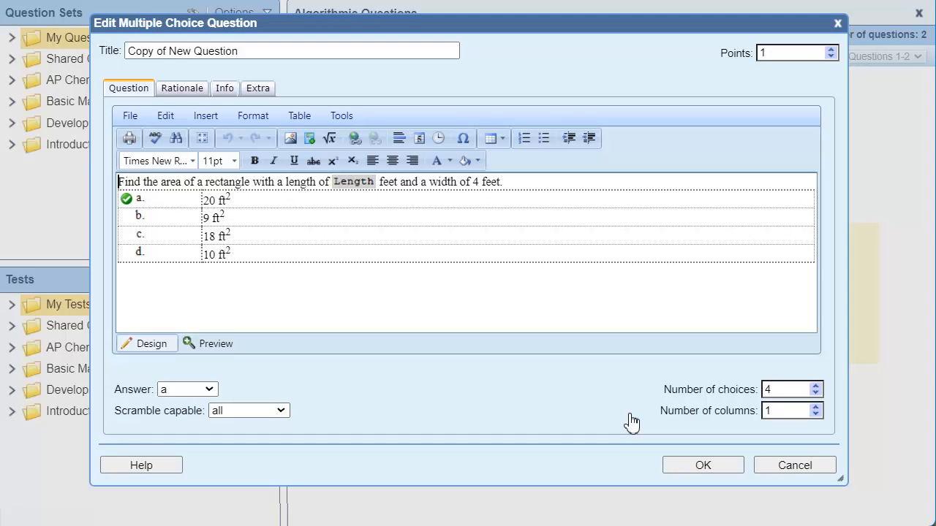
{"action": "left_click", "coordinate": [239, 348]}
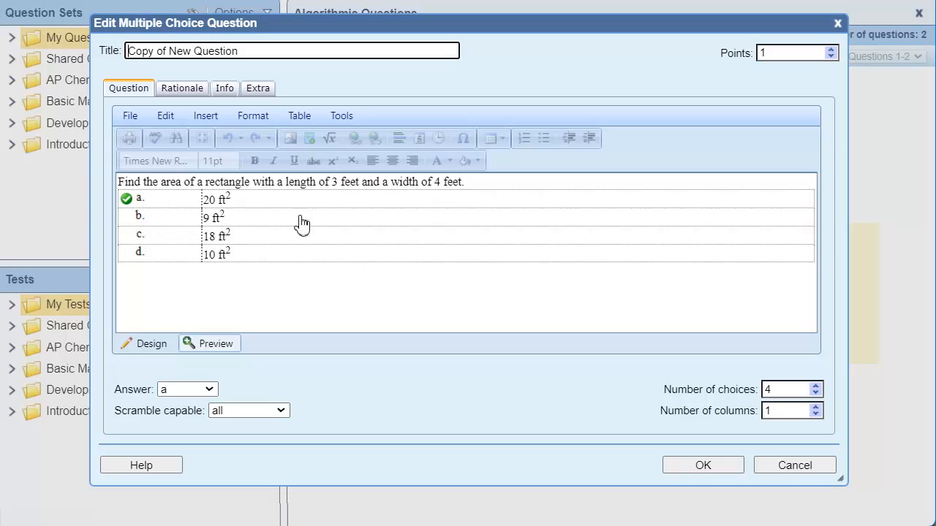
Step: Recalculate the variables in the question preview to check the length value, and return to the design view
{"action": "left_click", "coordinate": [351, 123]}
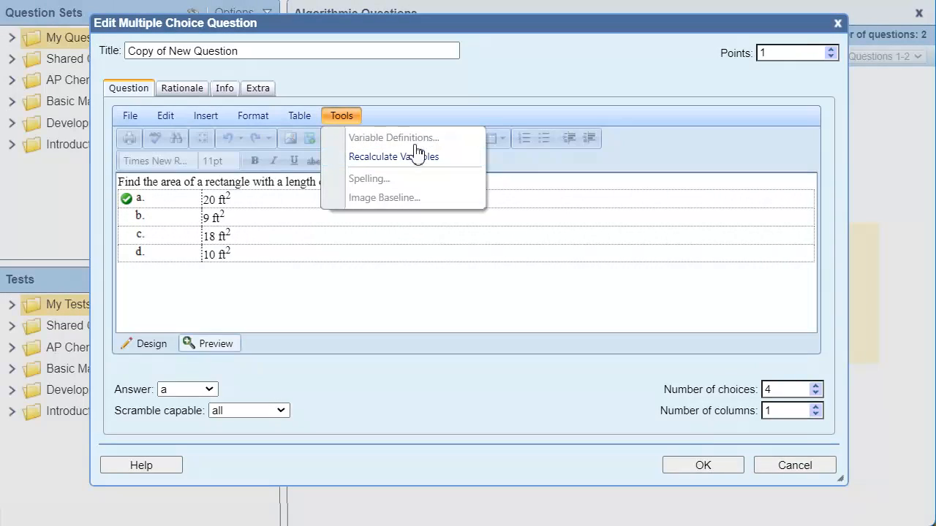
{"action": "left_click", "coordinate": [442, 160]}
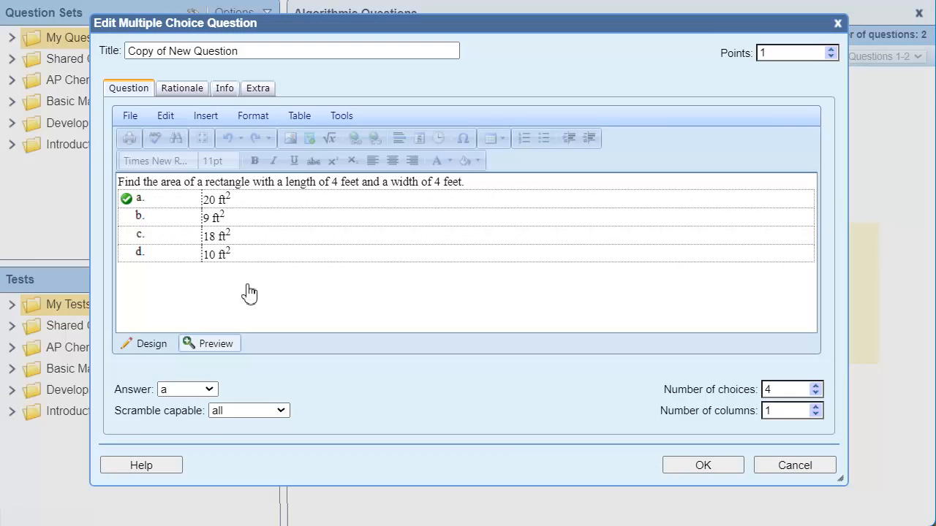
{"action": "left_click", "coordinate": [153, 349]}
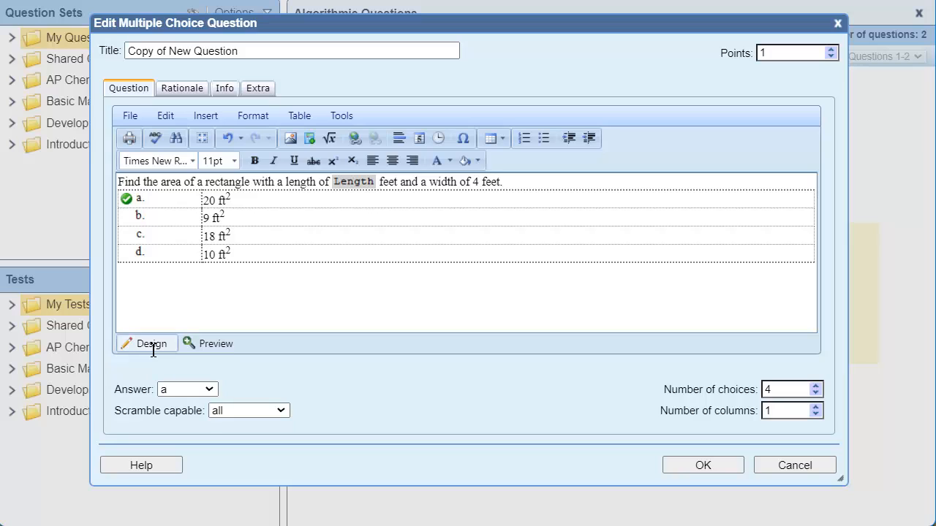
Step: Replace the width value 4 in the question text with ##width## and recalculate so it converts to the Width variable
{"action": "double_click", "coordinate": [475, 183]}
{"action": "type", "text": "##width##"}
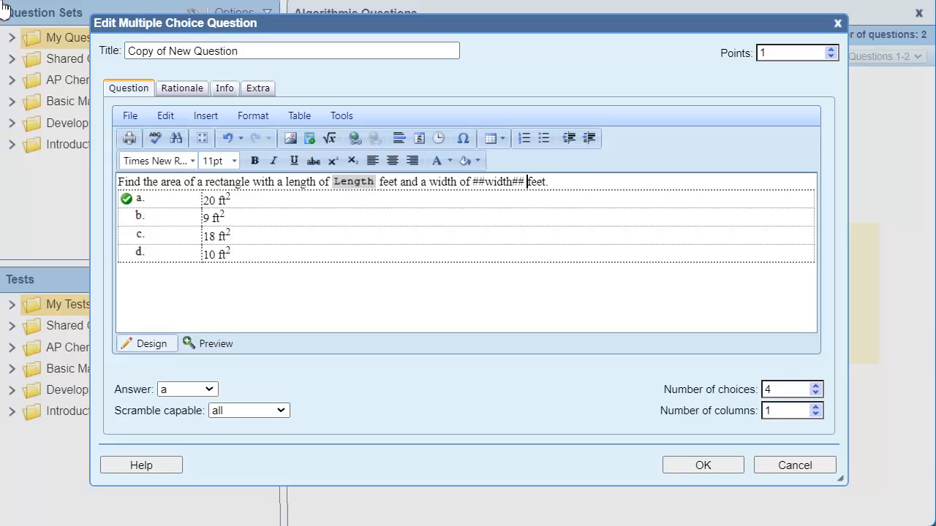
{"action": "left_click", "coordinate": [345, 117]}
{"action": "left_click", "coordinate": [407, 157]}
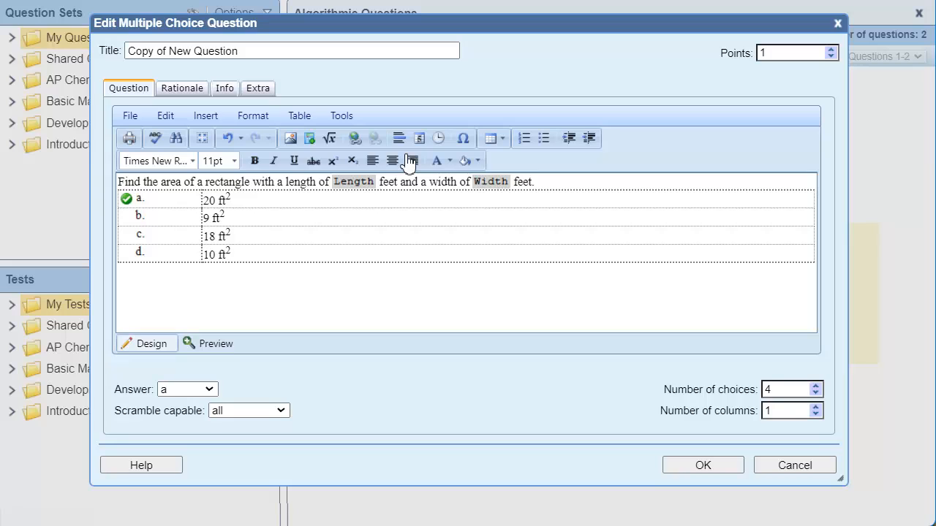
Step: Preview the question with both variables, recalculate them once, and return to the design view
{"action": "left_click", "coordinate": [219, 345]}
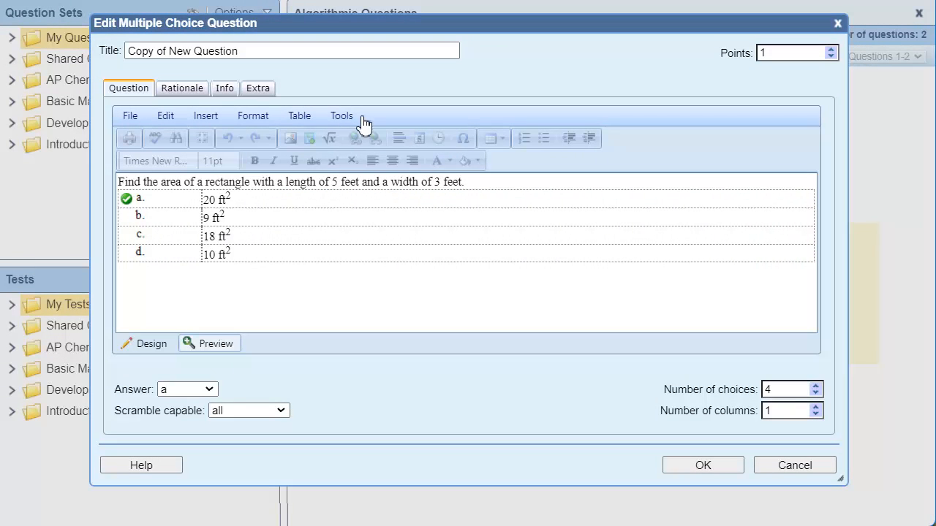
{"action": "left_click", "coordinate": [357, 118]}
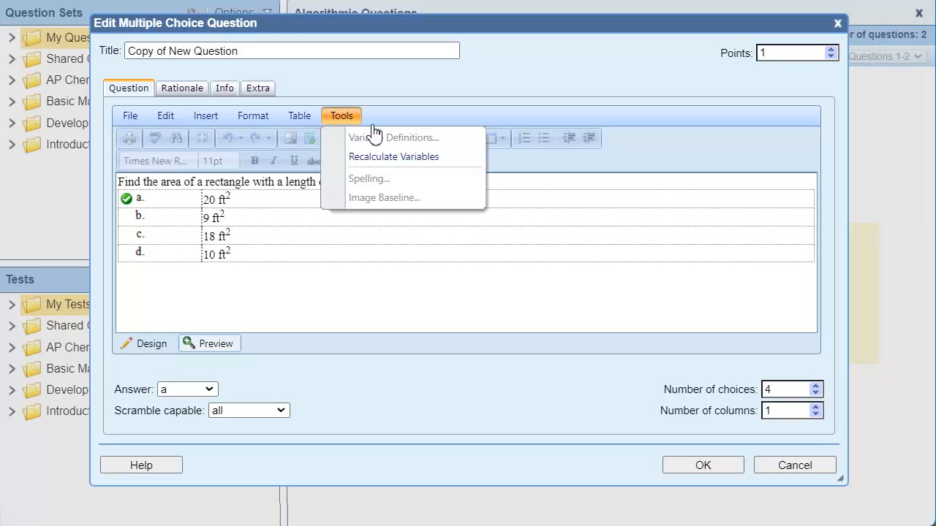
{"action": "left_click", "coordinate": [411, 159]}
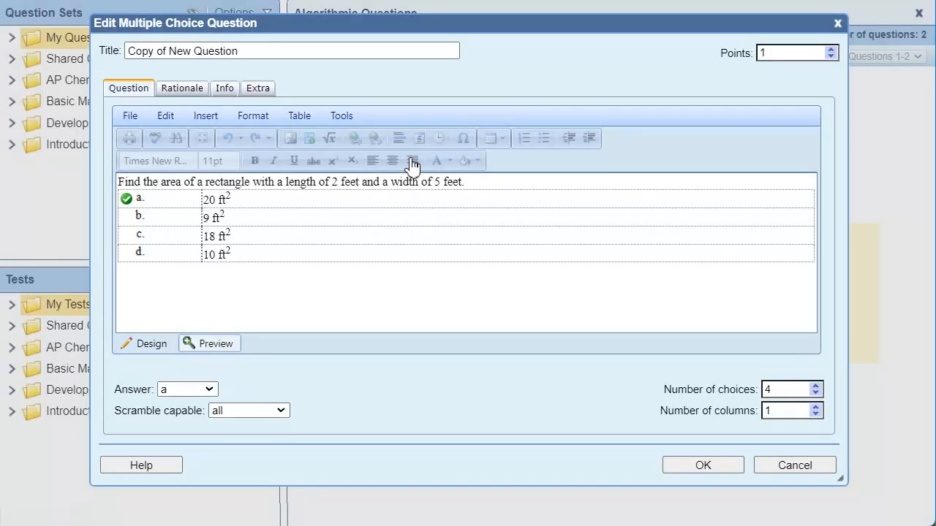
{"action": "left_click", "coordinate": [165, 347]}
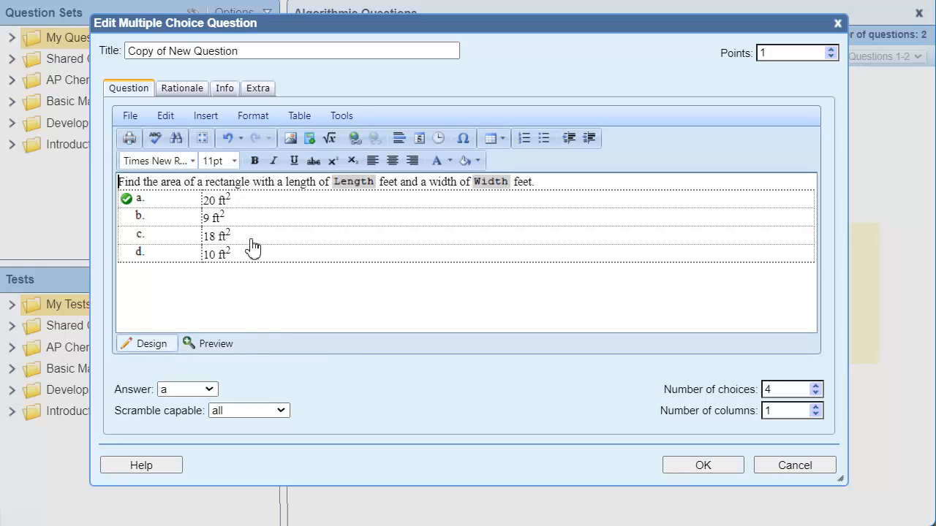
Step: Add a Condition named Longest with the expression Length > Width, test it, and save the variable definitions
{"action": "left_click", "coordinate": [349, 119]}
{"action": "left_click", "coordinate": [462, 140]}
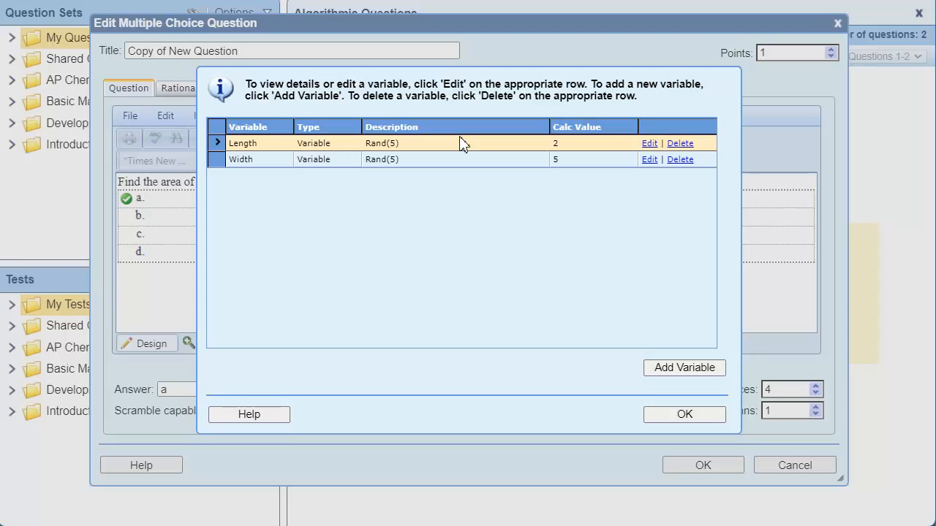
{"action": "left_click", "coordinate": [713, 369]}
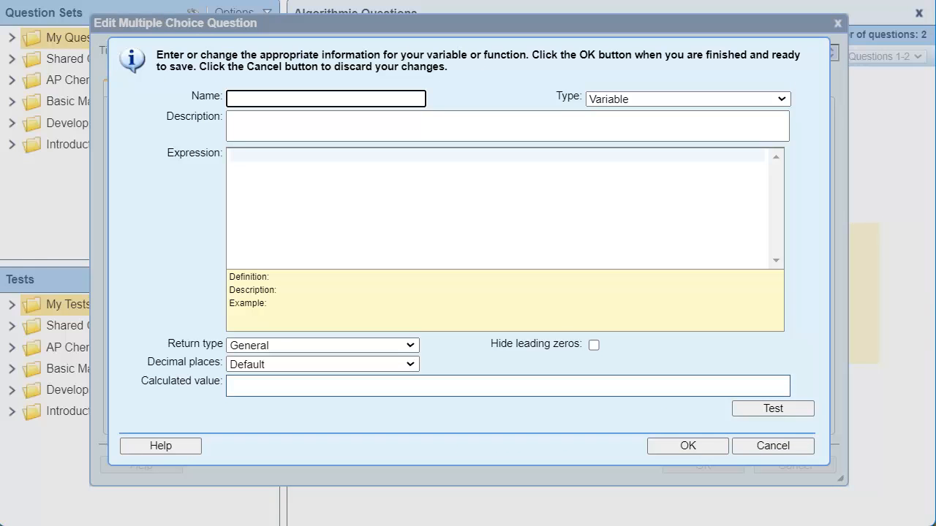
{"action": "type", "text": "Longest"}
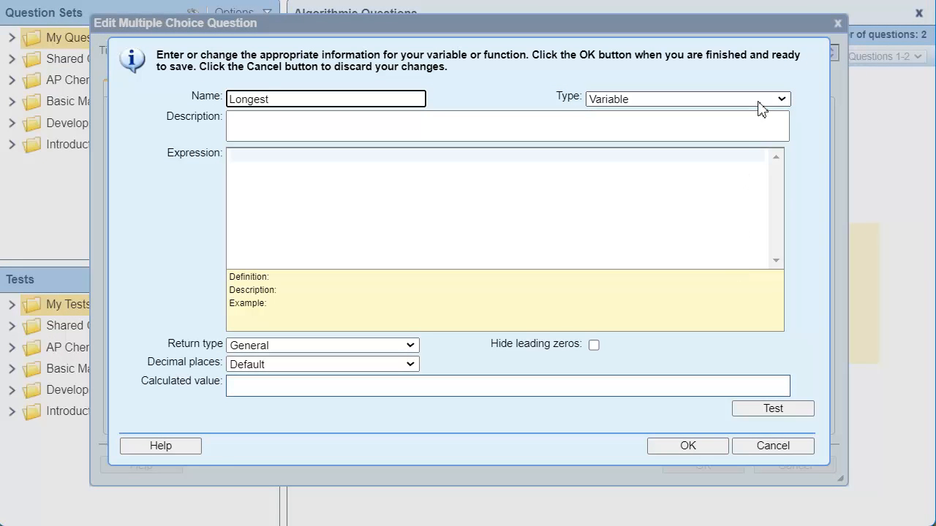
{"action": "left_click", "coordinate": [758, 102]}
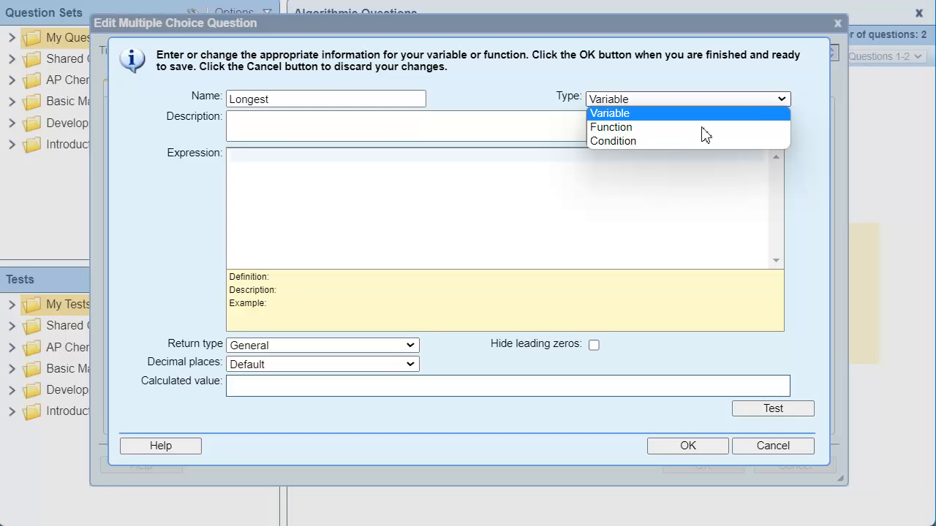
{"action": "left_click", "coordinate": [674, 140]}
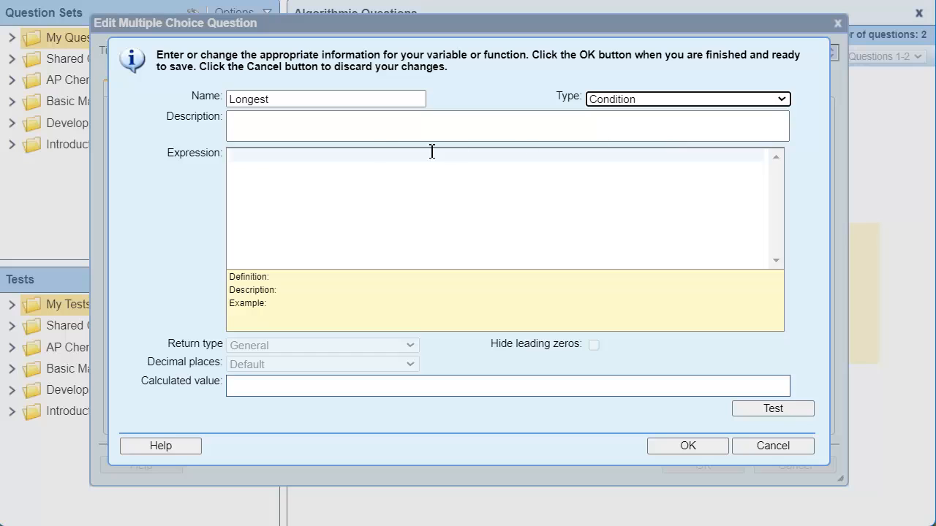
{"action": "left_click", "coordinate": [236, 158]}
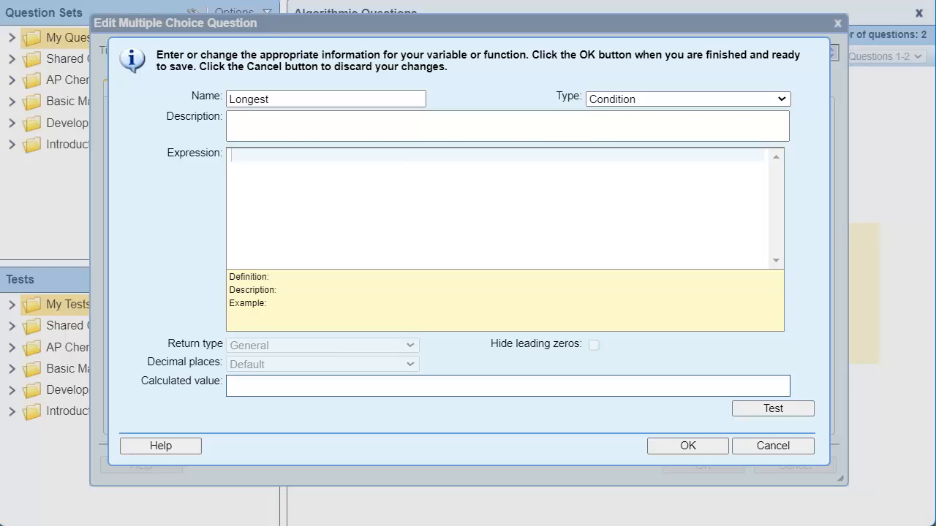
{"action": "type", "text": "length > width"}
{"action": "left_click", "coordinate": [797, 417]}
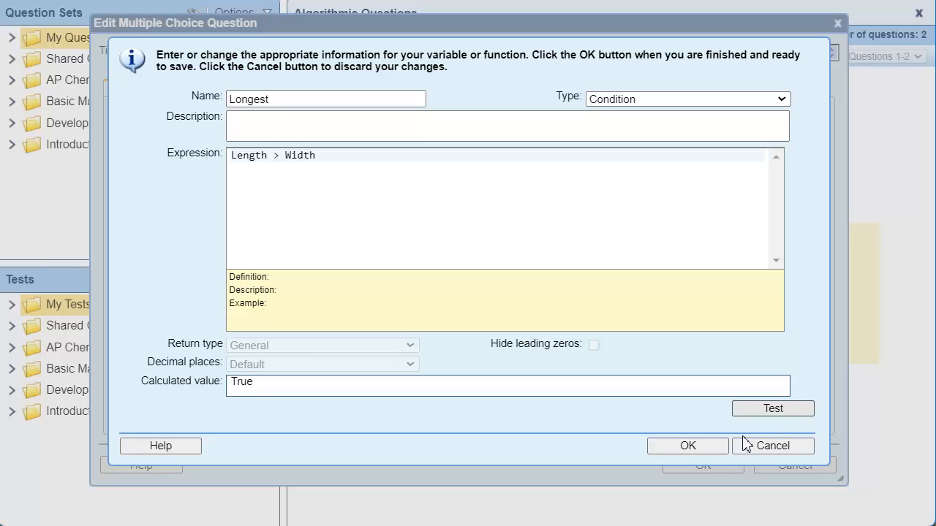
{"action": "left_click", "coordinate": [716, 448]}
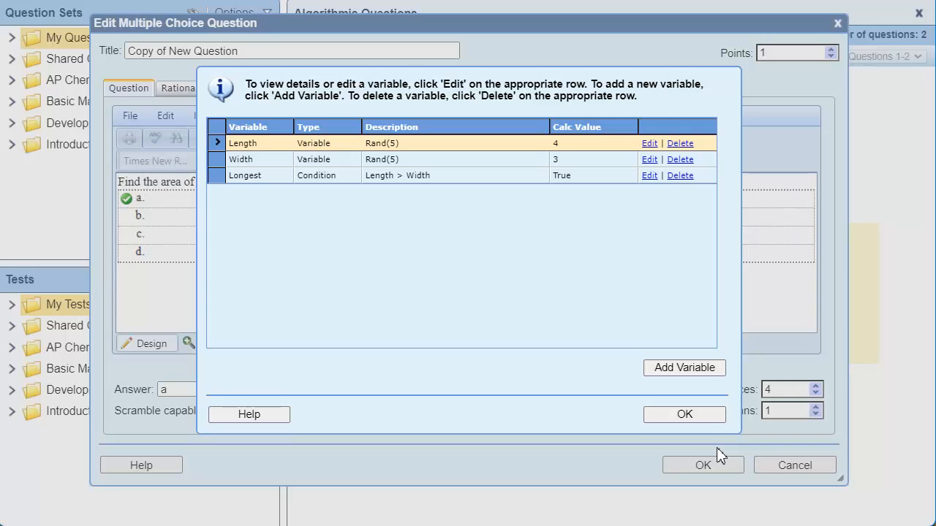
{"action": "left_click", "coordinate": [702, 418]}
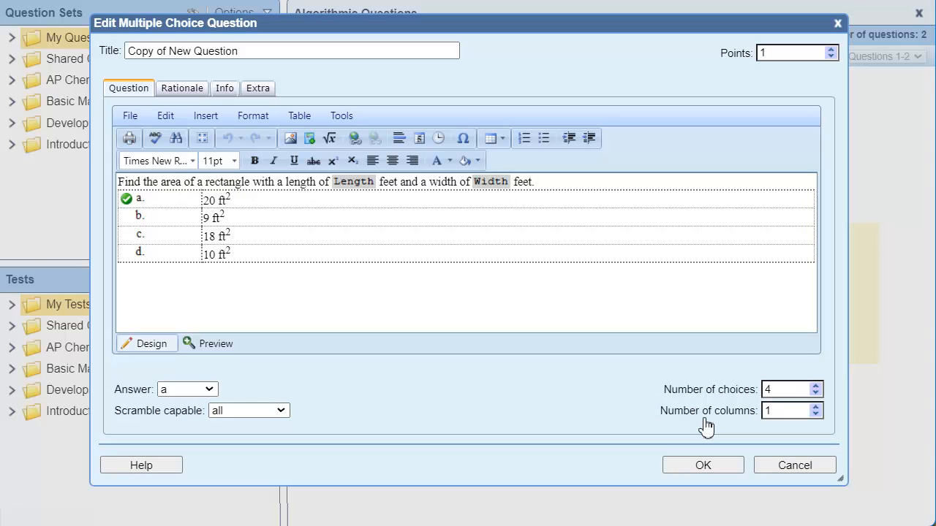
Step: Preview the question and recalculate the variables four times to check the length against the width, and return to the design view
{"action": "left_click", "coordinate": [222, 347]}
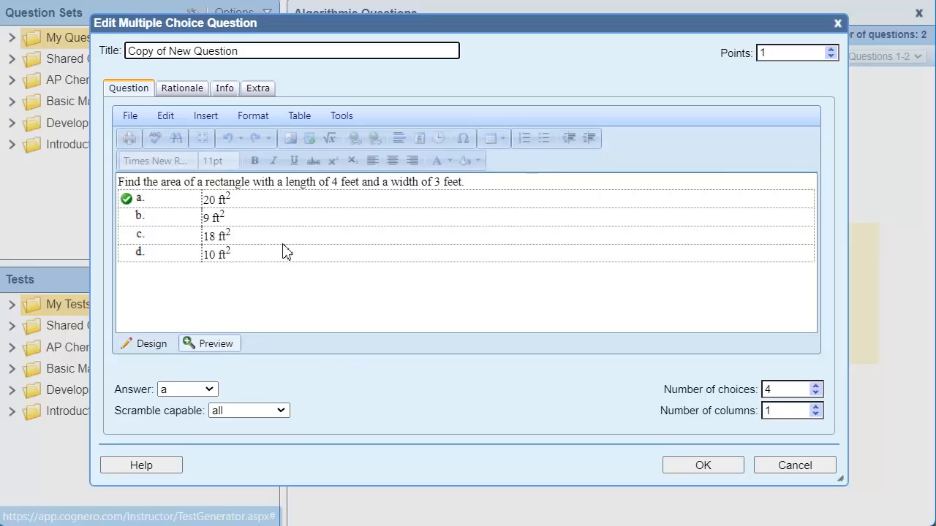
{"action": "left_click", "coordinate": [348, 119]}
{"action": "left_click", "coordinate": [431, 157]}
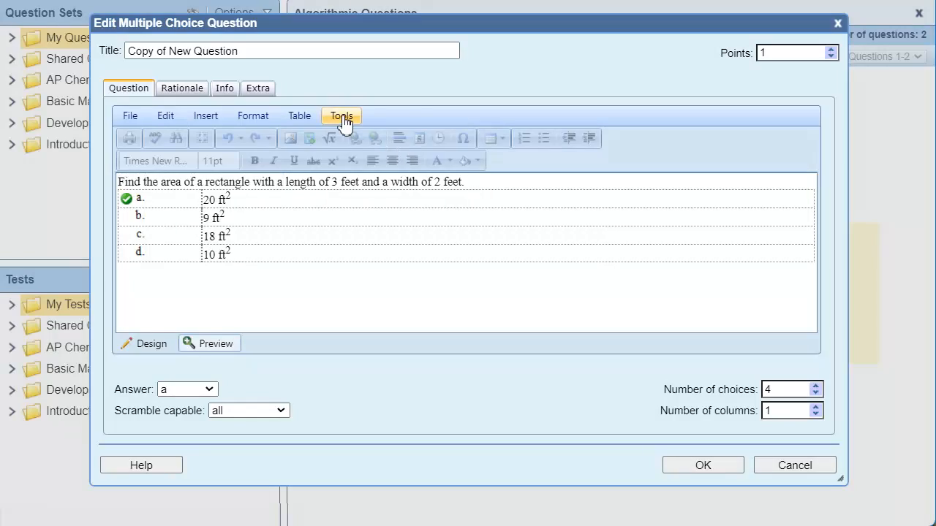
{"action": "left_click", "coordinate": [344, 118]}
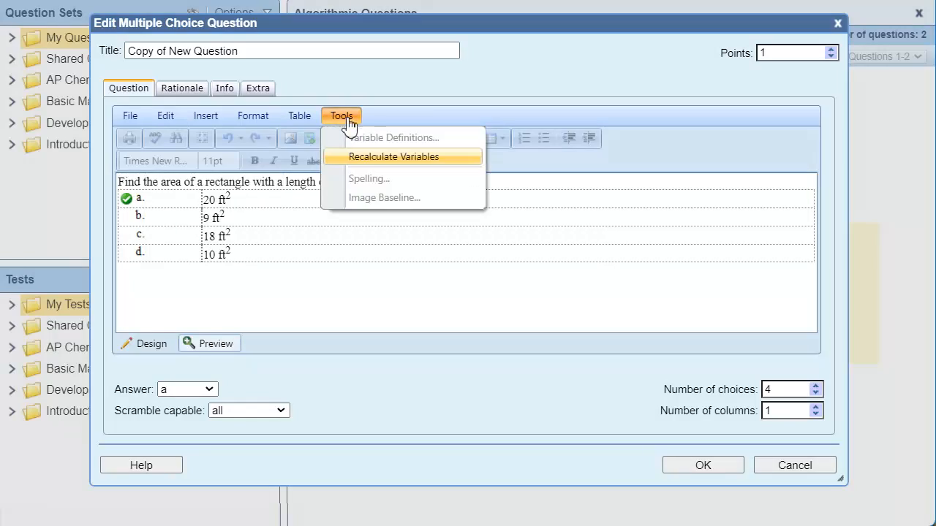
{"action": "left_click", "coordinate": [411, 158]}
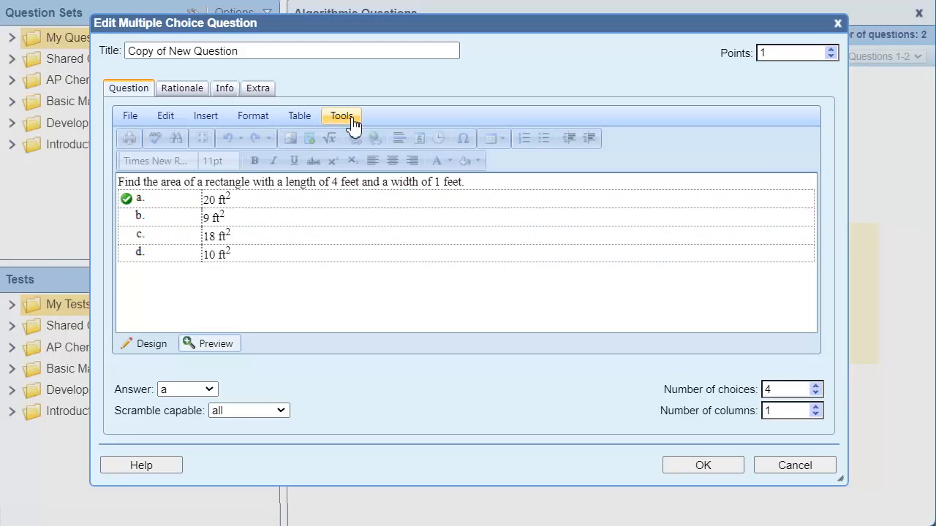
{"action": "left_click", "coordinate": [354, 120]}
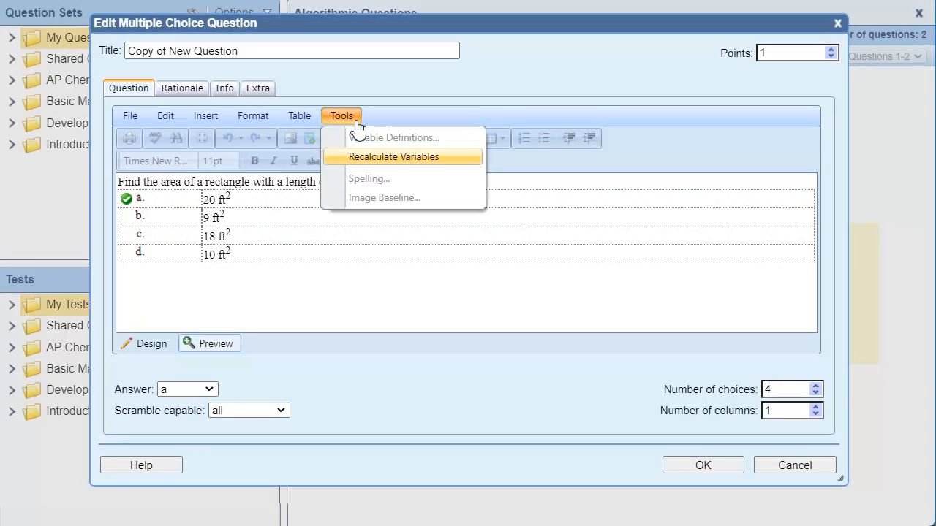
{"action": "left_click", "coordinate": [423, 160]}
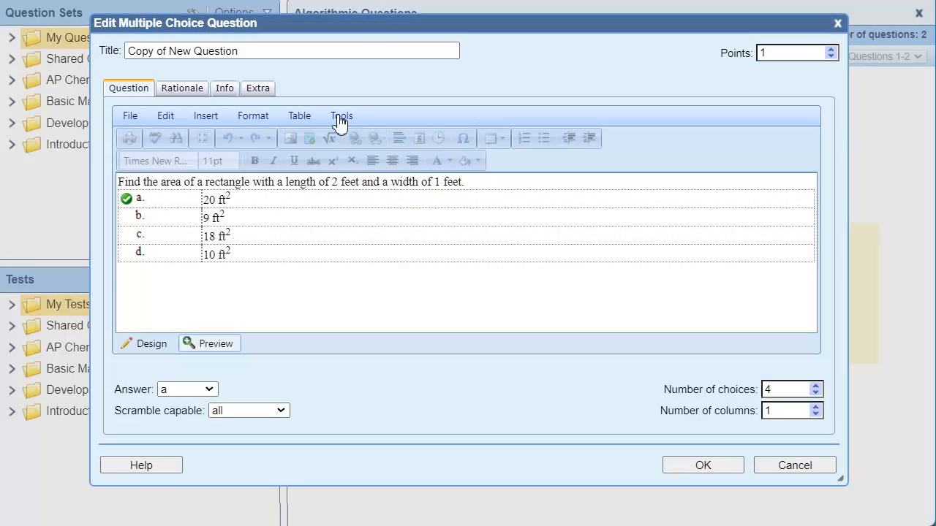
{"action": "left_click", "coordinate": [340, 120]}
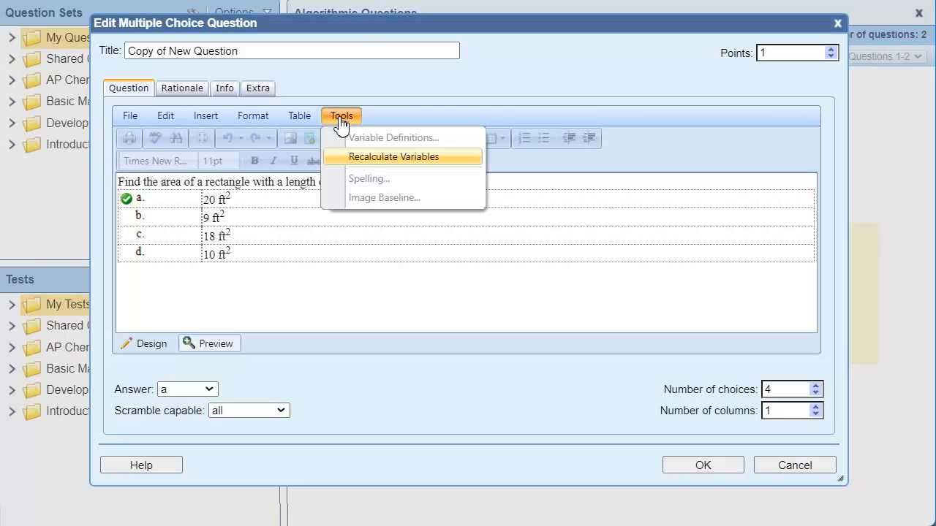
{"action": "left_click", "coordinate": [367, 161]}
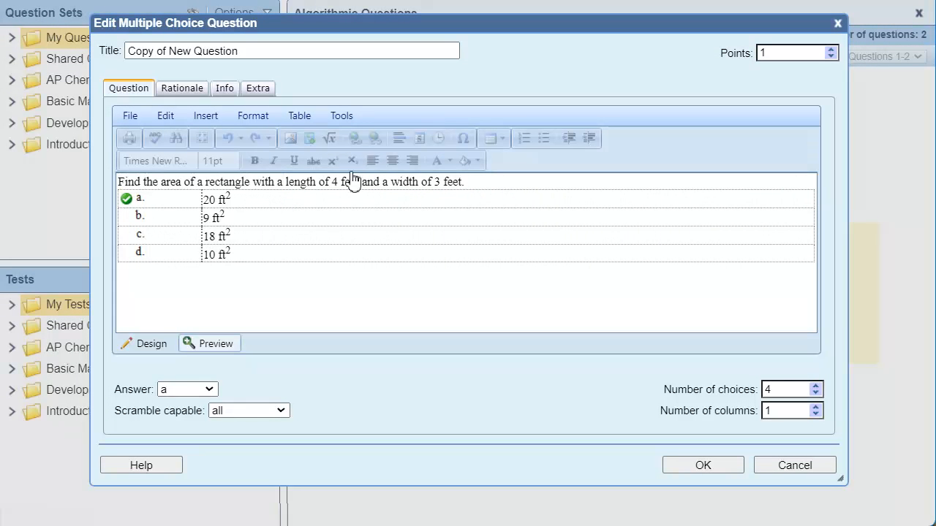
{"action": "left_click", "coordinate": [147, 346]}
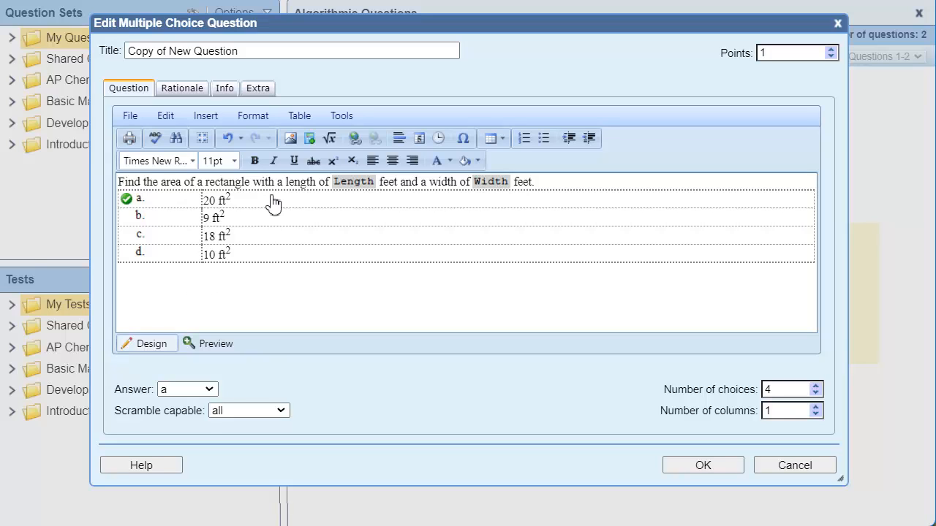
Step: Add a variable named Correct with the expression length * width, test it several times, and save the variable definitions
{"action": "left_click", "coordinate": [340, 117]}
{"action": "left_click", "coordinate": [373, 139]}
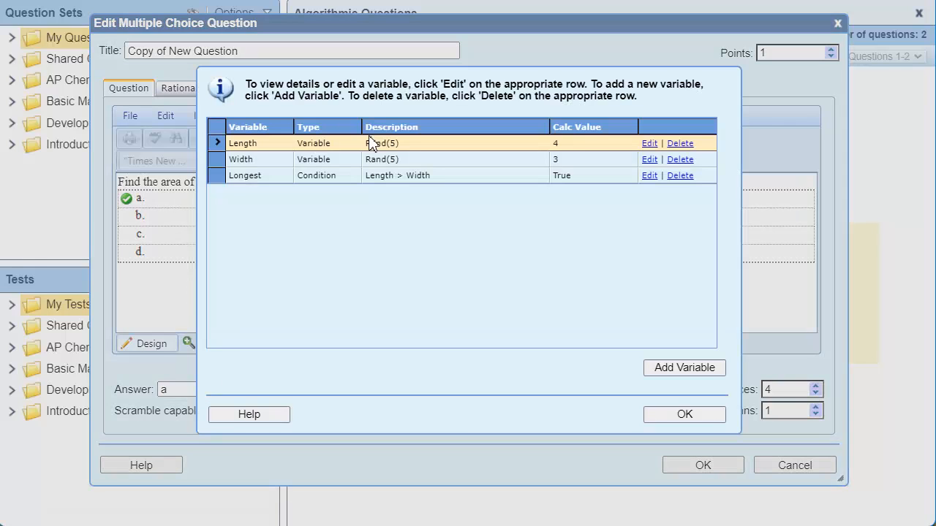
{"action": "left_click", "coordinate": [692, 369]}
{"action": "type", "text": "Correct"}
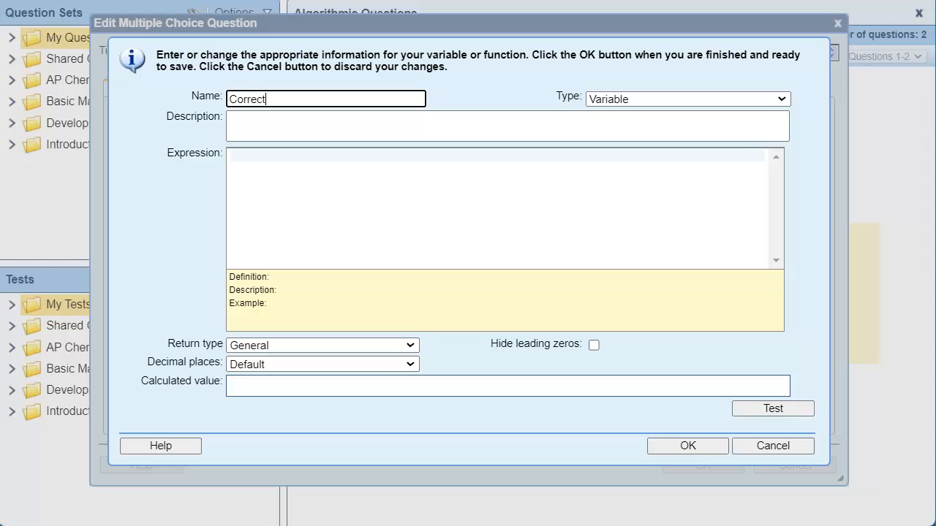
{"action": "left_click", "coordinate": [256, 162]}
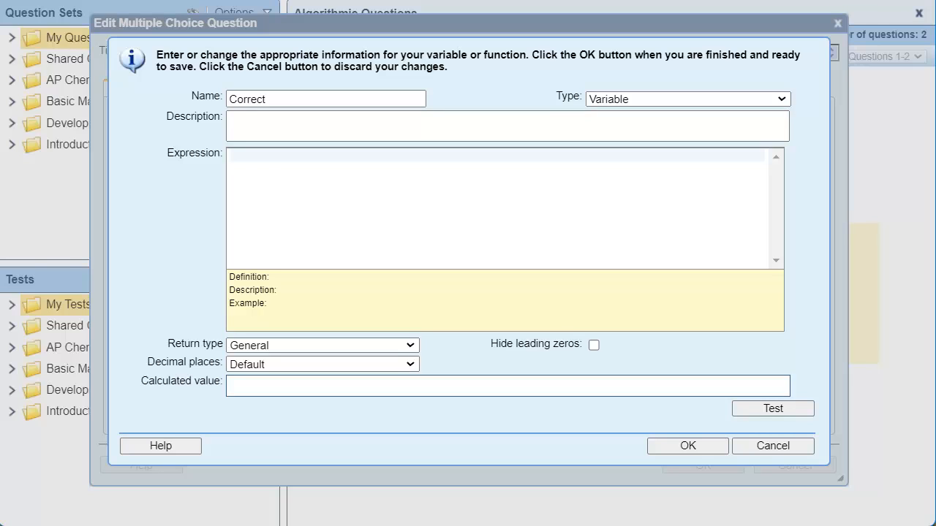
{"action": "type", "text": "length * width"}
{"action": "left_click", "coordinate": [803, 410]}
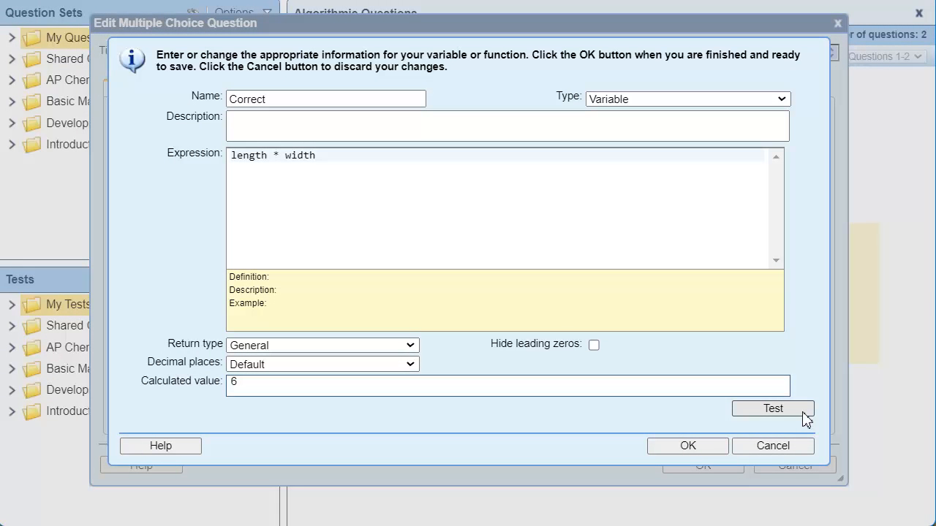
{"action": "left_click", "coordinate": [804, 413]}
{"action": "left_click", "coordinate": [804, 415]}
{"action": "left_click", "coordinate": [699, 446]}
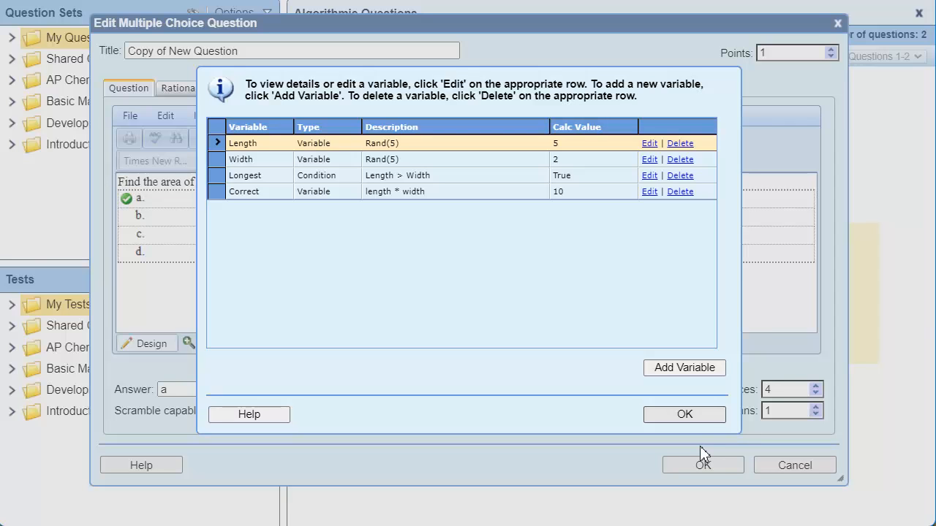
{"action": "left_click", "coordinate": [714, 414]}
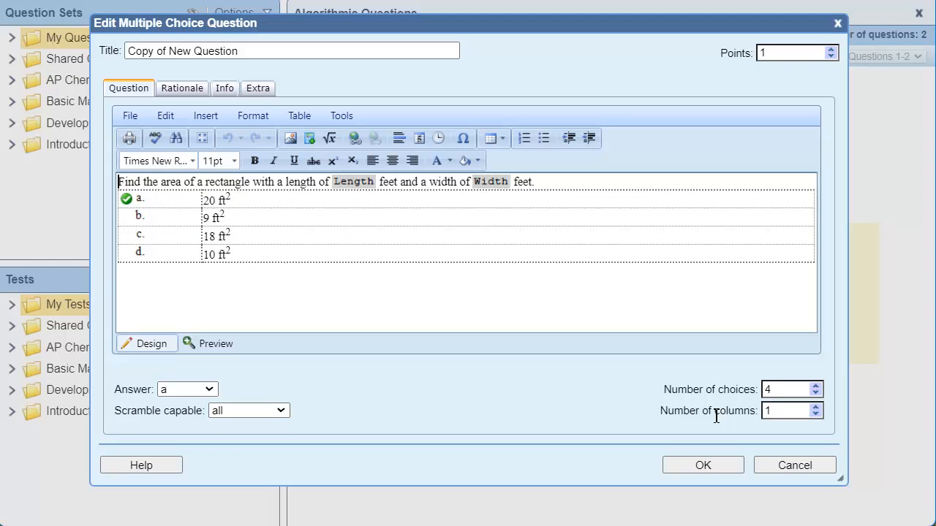
Step: Replace the number in choice a with ##correct## and recalculate the variables to convert it into a variable reference
{"action": "double_click", "coordinate": [211, 200]}
{"action": "type", "text": "##correct##"}
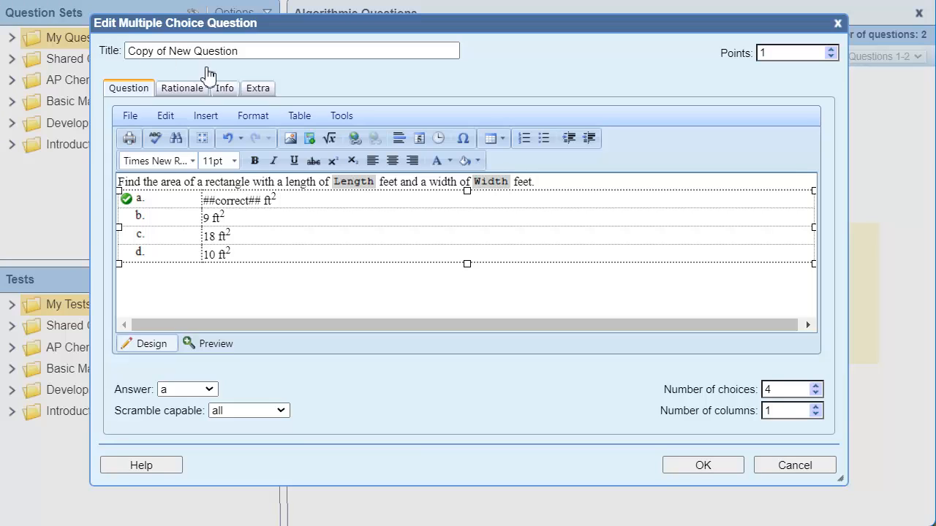
{"action": "left_click", "coordinate": [362, 123]}
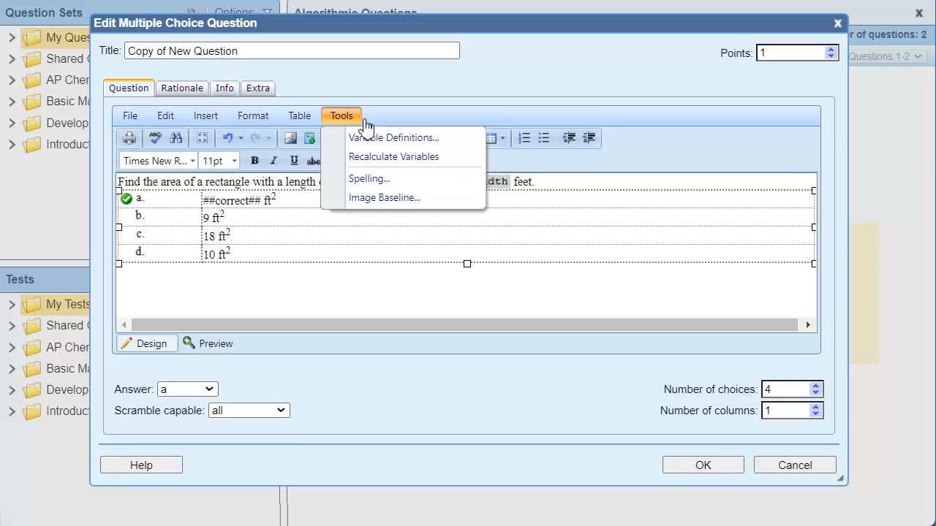
{"action": "left_click", "coordinate": [464, 157]}
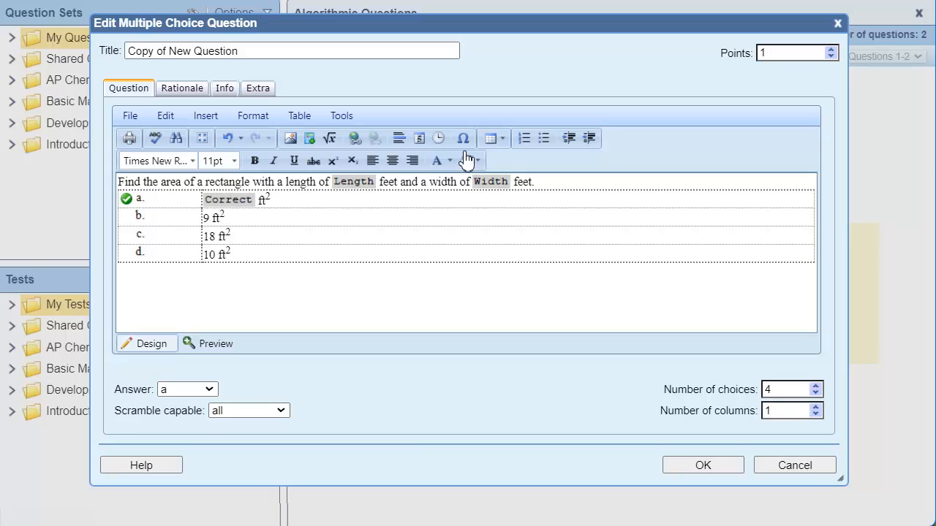
Step: Preview the question, recalculate the variables twice to check choice a against length times width, and save the question
{"action": "left_click", "coordinate": [229, 354]}
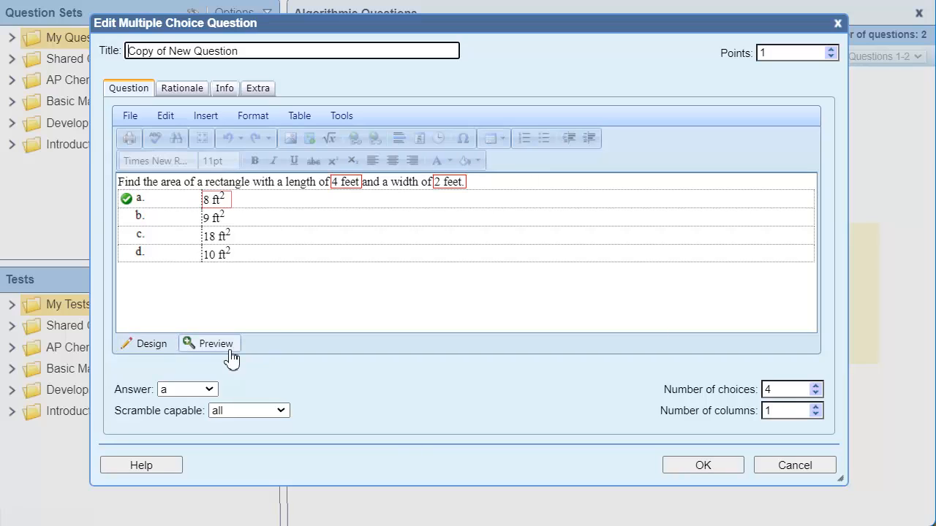
{"action": "left_click", "coordinate": [359, 121]}
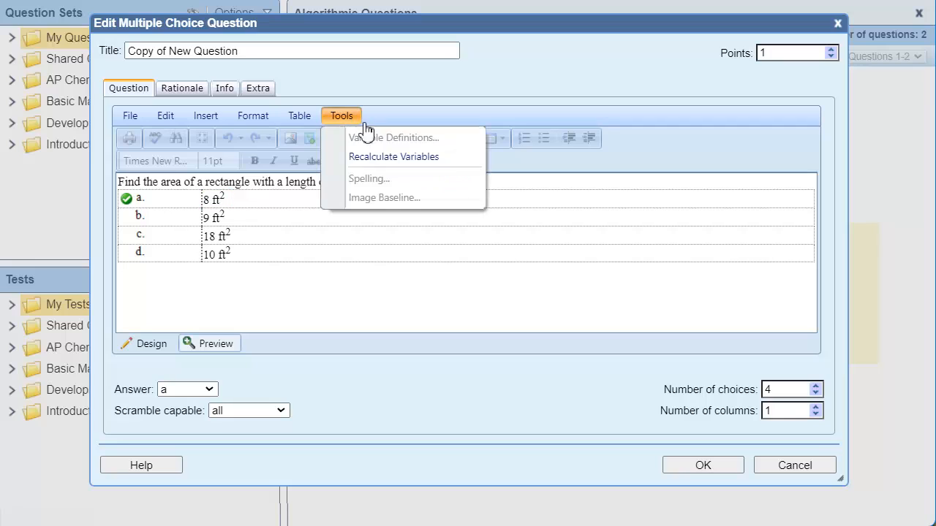
{"action": "left_click", "coordinate": [456, 159]}
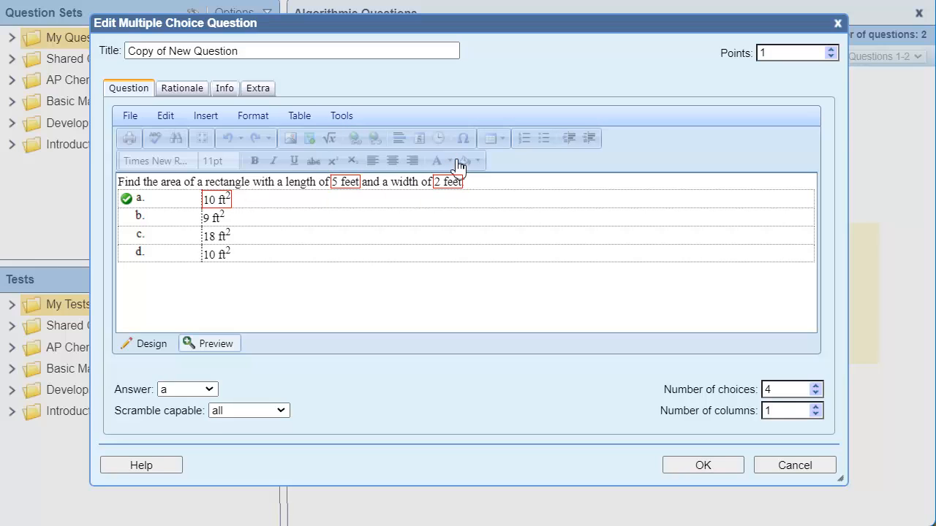
{"action": "left_click", "coordinate": [351, 121]}
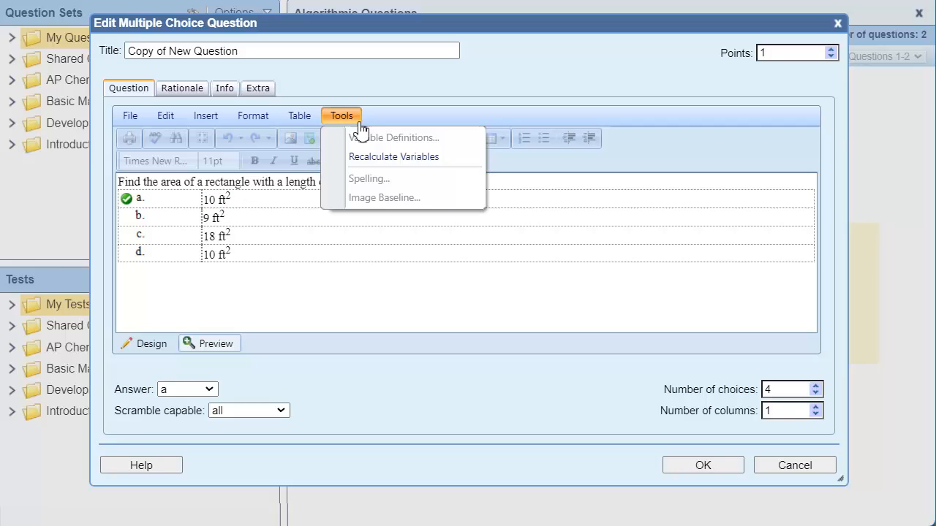
{"action": "left_click", "coordinate": [443, 160]}
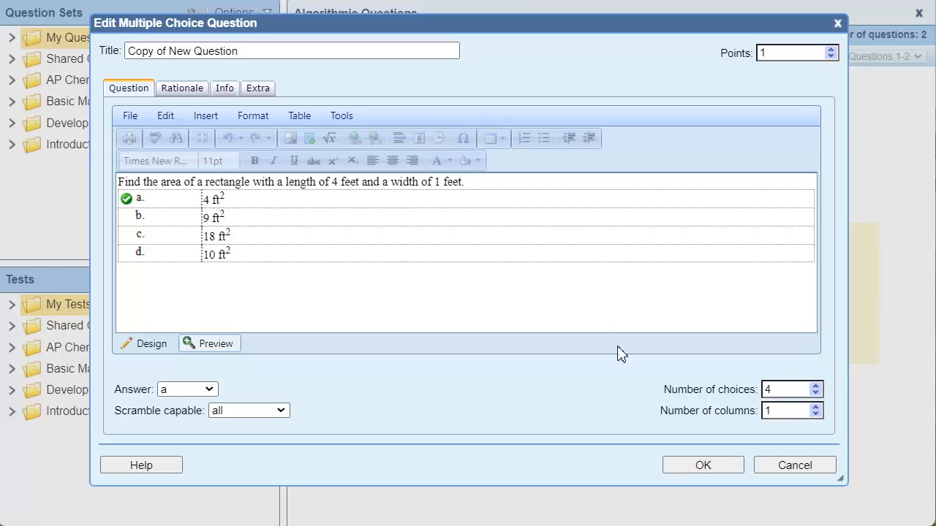
{"action": "left_click", "coordinate": [729, 465]}
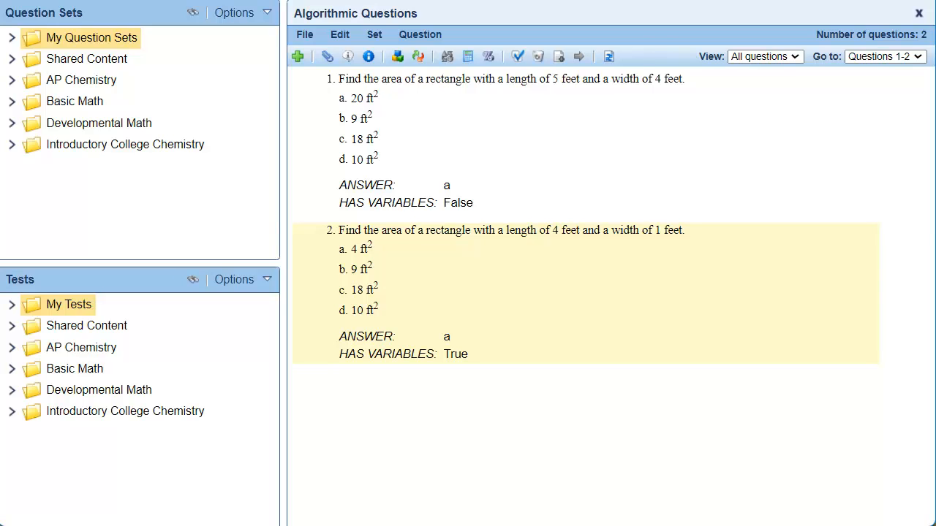
Step: Reopen the second question and add a variable named Incorrect1 with the expression length + width, testing it before saving
{"action": "double_click", "coordinate": [662, 342]}
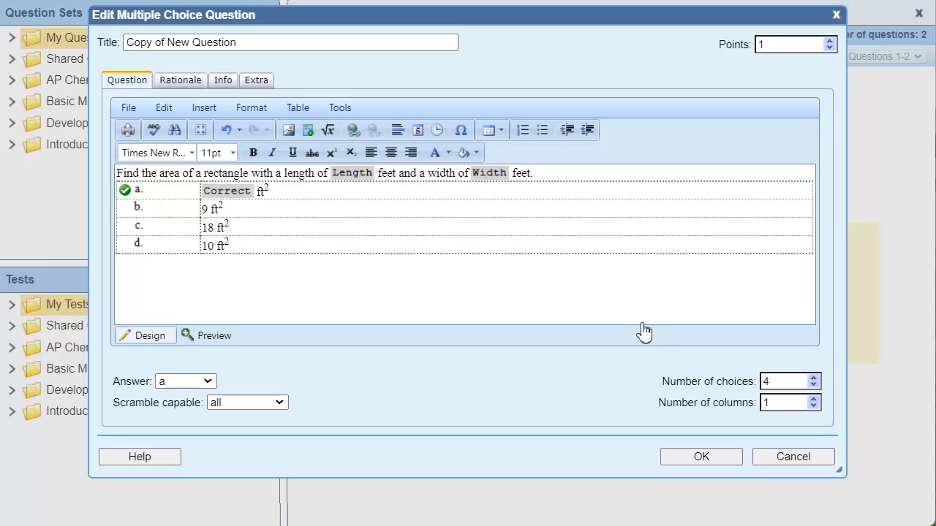
{"action": "left_click", "coordinate": [353, 109]}
{"action": "left_click", "coordinate": [443, 129]}
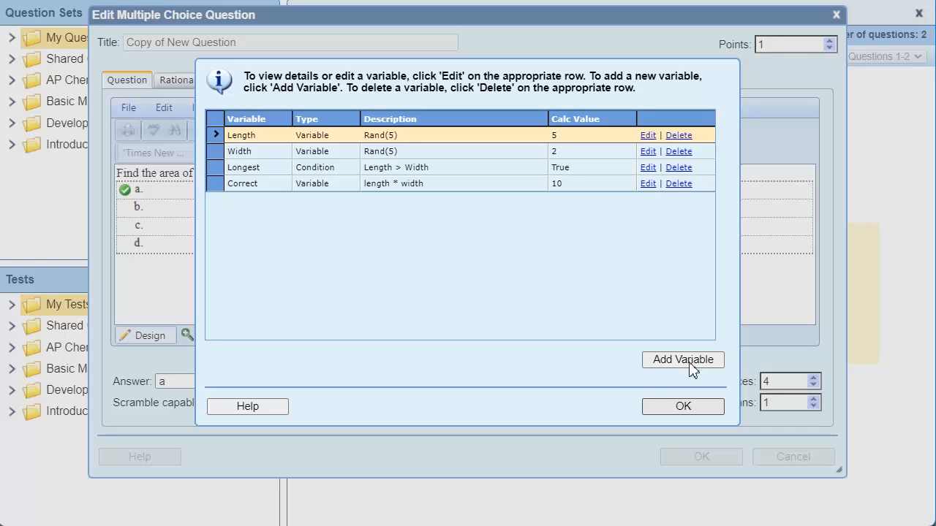
{"action": "left_click", "coordinate": [688, 362]}
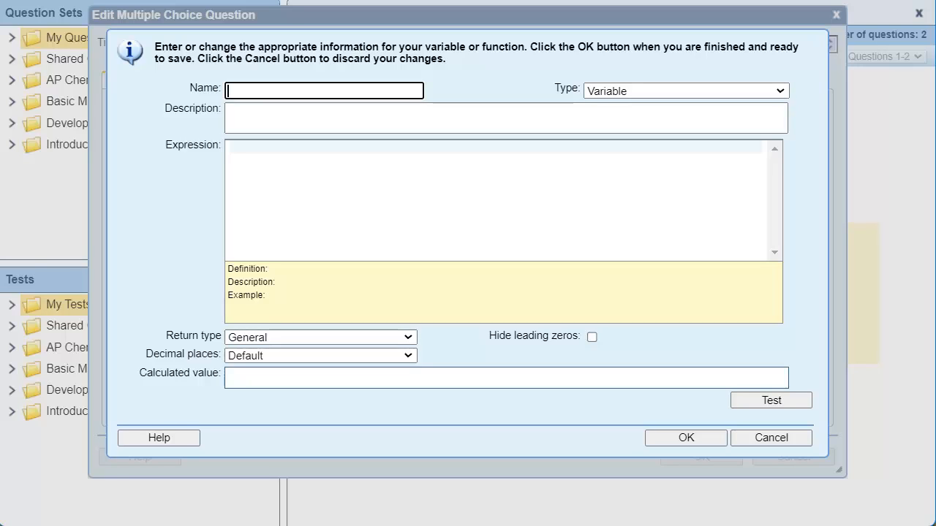
{"action": "type", "text": "Incorrect1"}
{"action": "left_click", "coordinate": [248, 147]}
{"action": "type", "text": "length + width"}
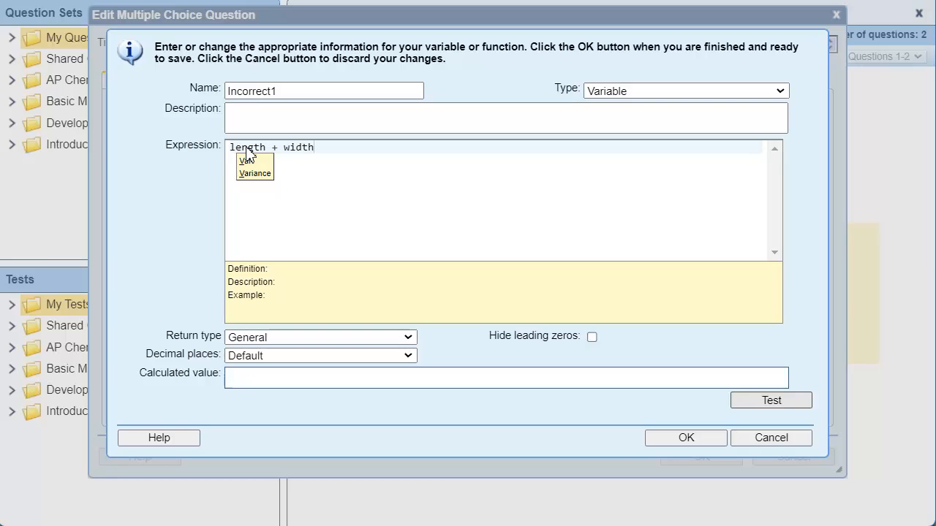
{"action": "left_click", "coordinate": [798, 407]}
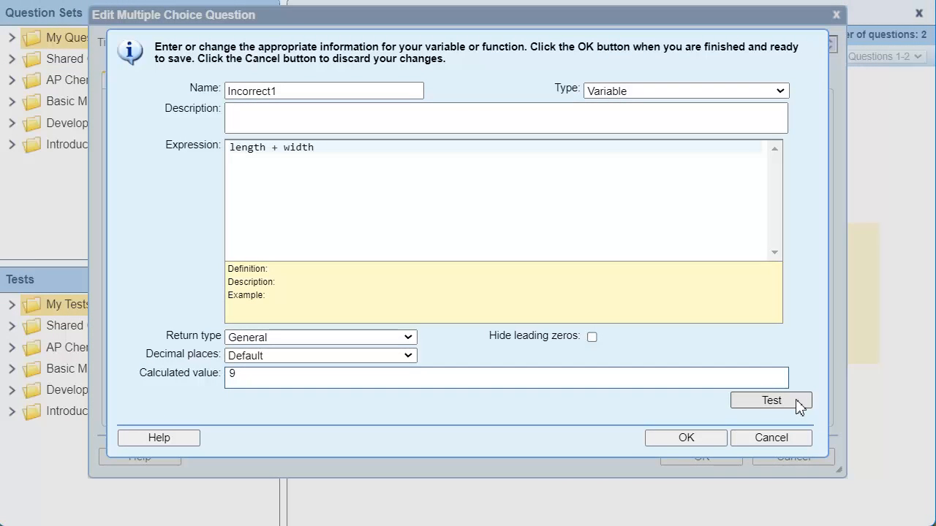
{"action": "left_click", "coordinate": [714, 440]}
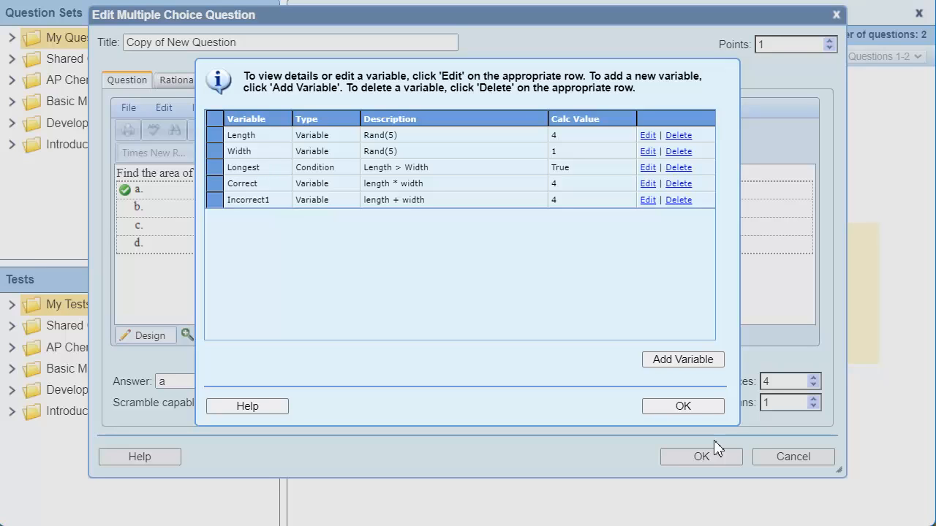
Step: Add a variable named Incorrect2 with the expression 2*length + 2*width, test it, and save it
{"action": "left_click", "coordinate": [714, 360]}
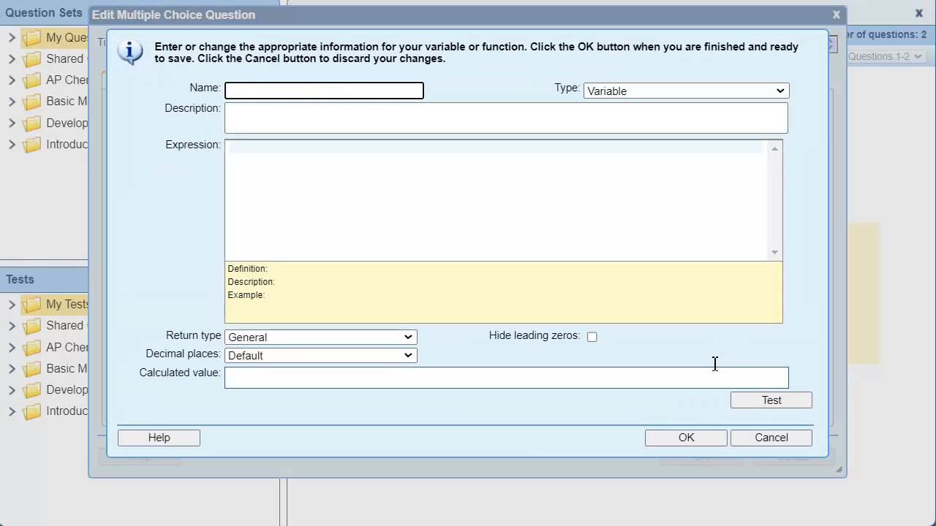
{"action": "type", "text": "Incorrect2"}
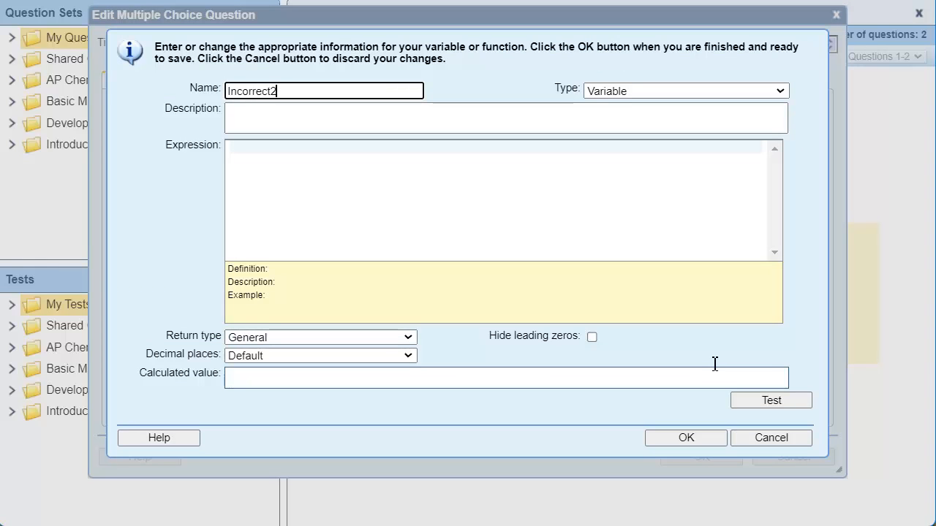
{"action": "left_click", "coordinate": [237, 150]}
{"action": "type", "text": "2*length + 2*width"}
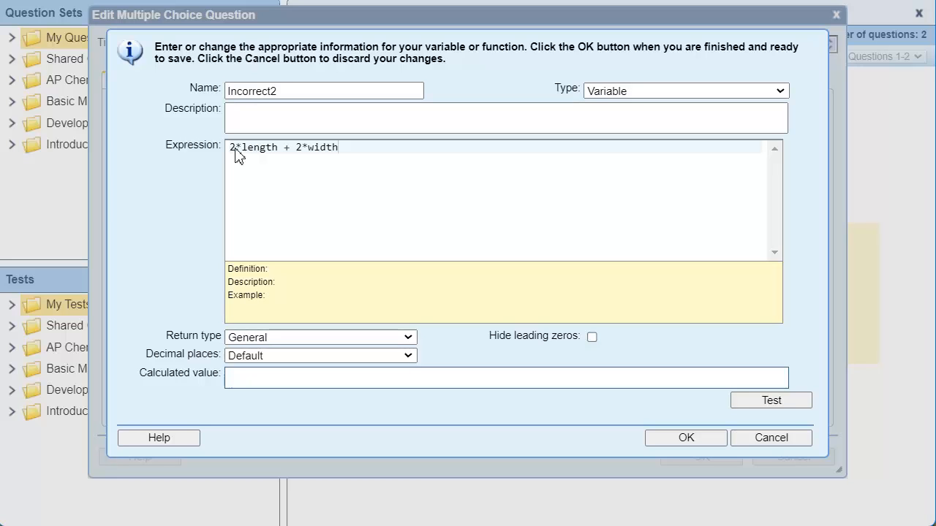
{"action": "left_click", "coordinate": [804, 405]}
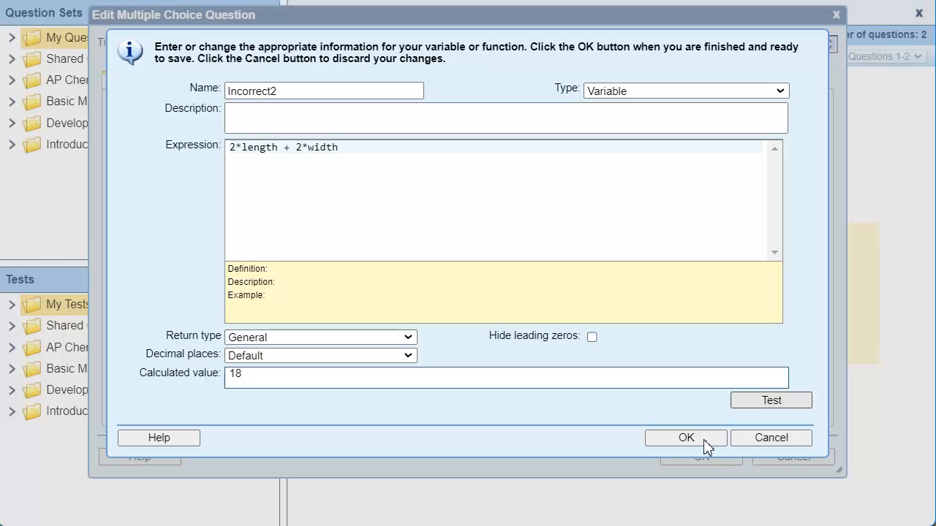
{"action": "left_click", "coordinate": [703, 439]}
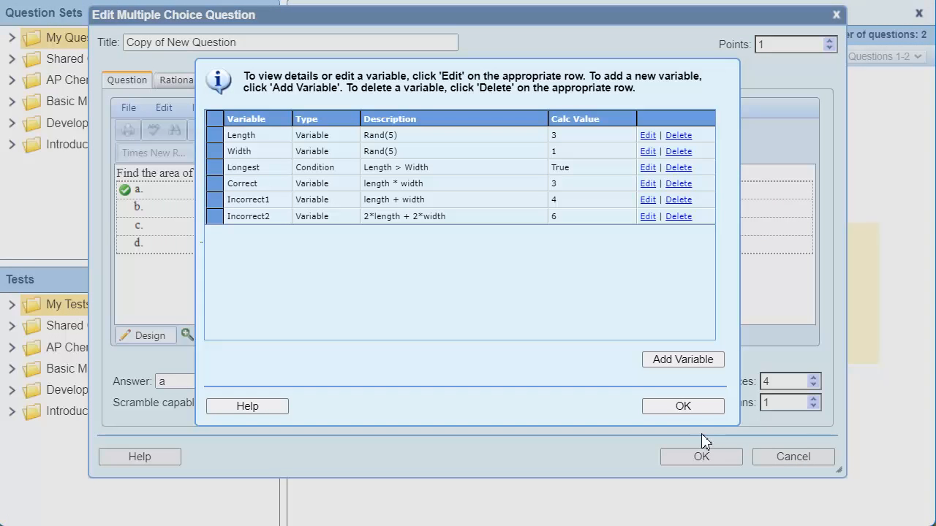
Step: Add a variable named Incorrect3 with the expression 2*length, test it, and save the variable definitions
{"action": "left_click", "coordinate": [677, 361]}
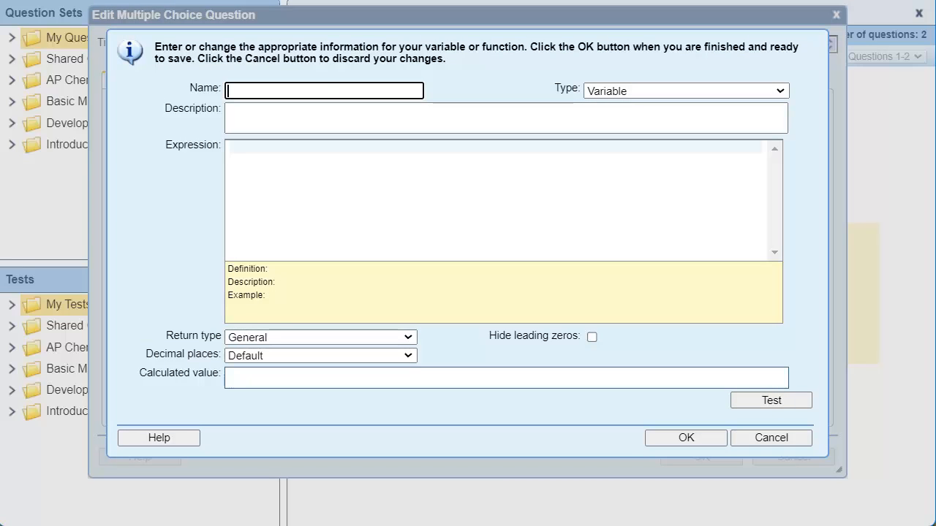
{"action": "type", "text": "Incorrect3"}
{"action": "left_click", "coordinate": [247, 146]}
{"action": "type", "text": "2*length"}
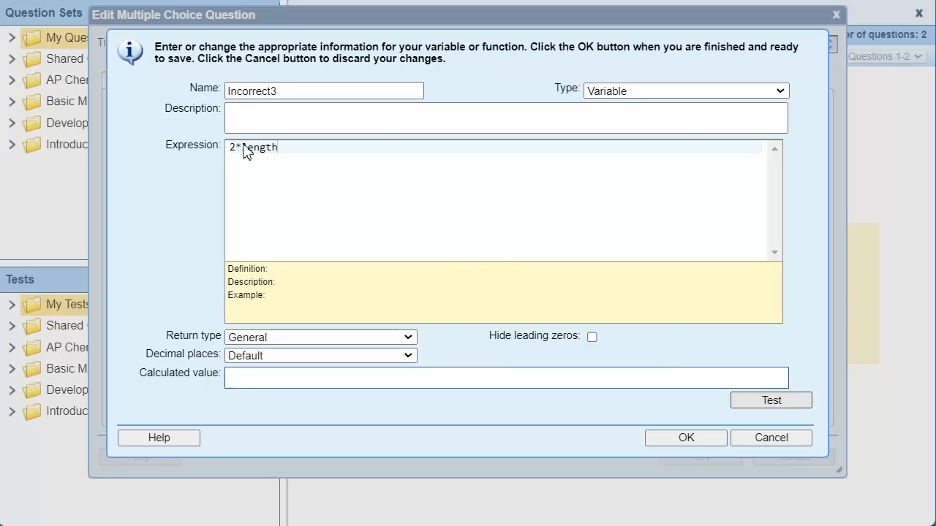
{"action": "left_click", "coordinate": [798, 406]}
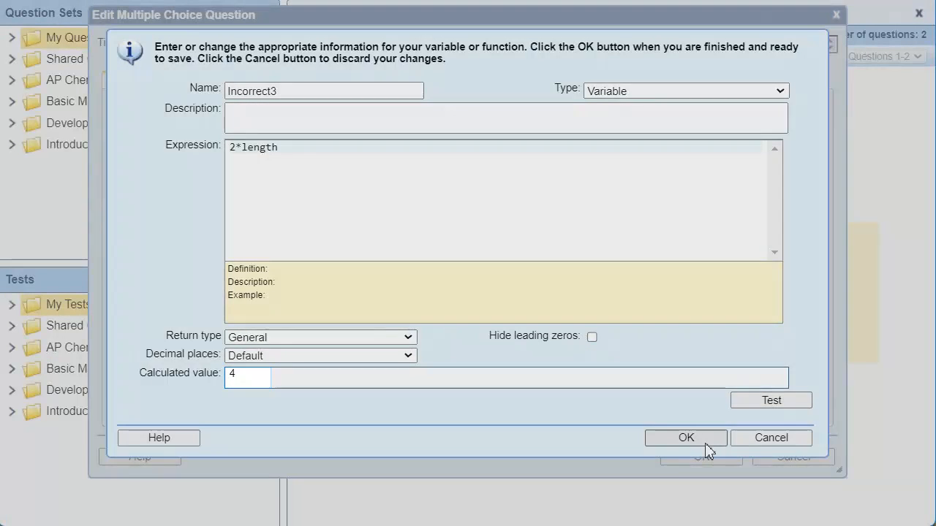
{"action": "left_click", "coordinate": [705, 444]}
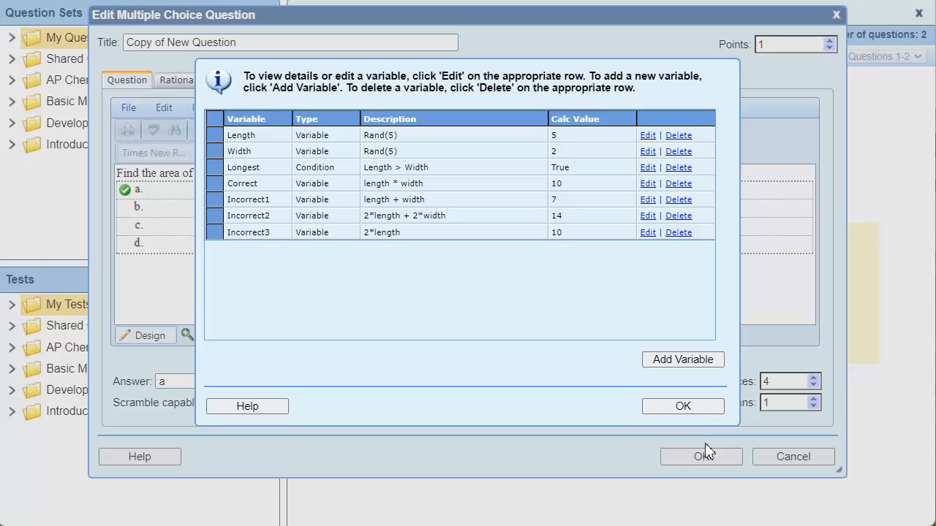
{"action": "left_click", "coordinate": [664, 409]}
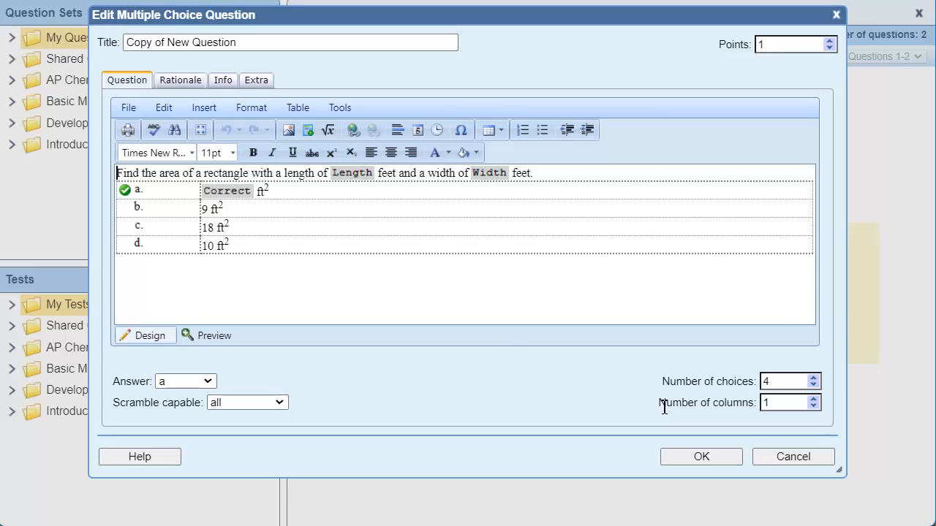
Step: Replace the number in choice b with ##incorrect1## and copy that placeholder for reuse
{"action": "double_click", "coordinate": [206, 210]}
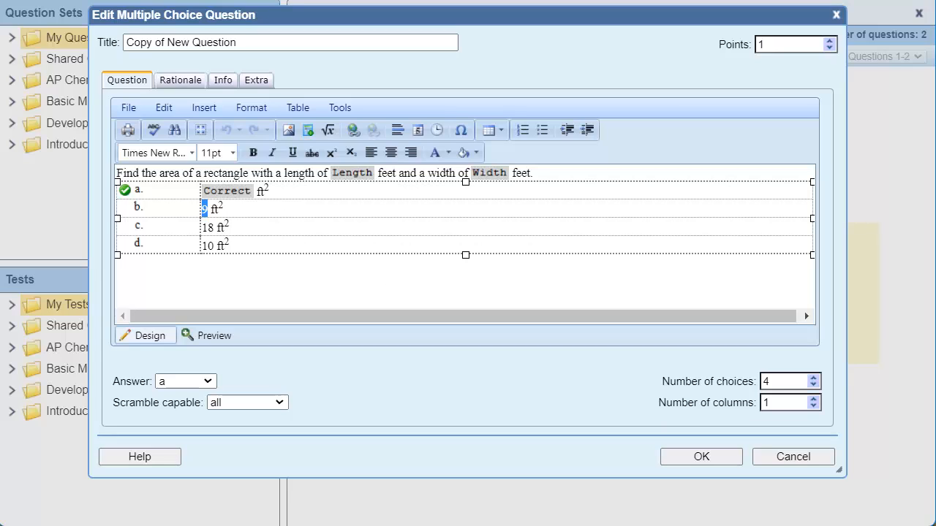
{"action": "type", "text": "##incorrect1##"}
{"action": "key", "text": "shift+Home"}
{"action": "key", "text": "ctrl+c"}
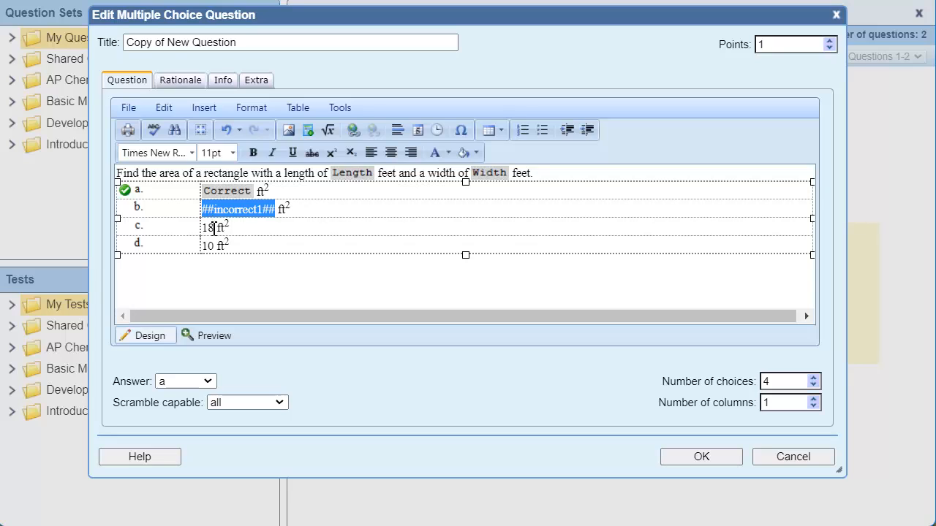
Step: Replace the number in choice c with the copied placeholder and edit it to ##incorrect2##
{"action": "left_click", "coordinate": [211, 229]}
{"action": "key", "text": "shift+Home"}
{"action": "key", "text": "BackSpace"}
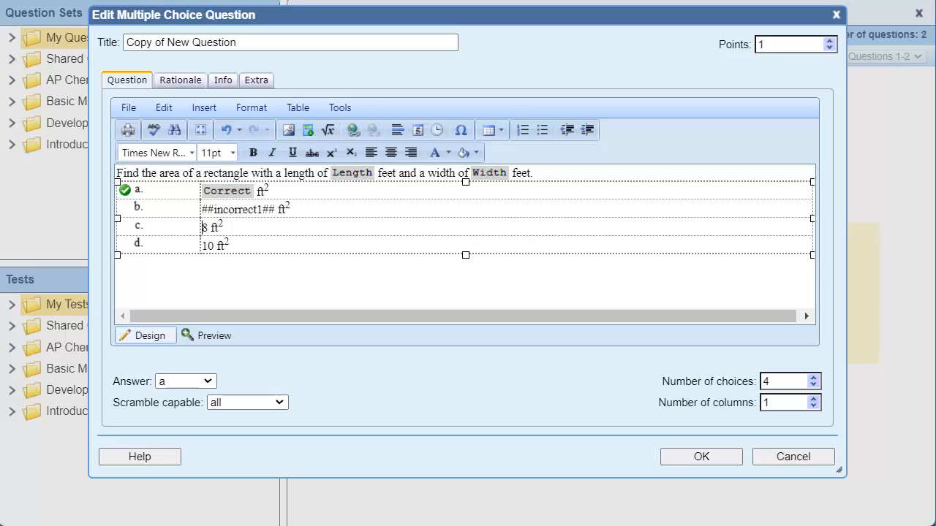
{"action": "key", "text": "shift+Right"}
{"action": "key", "text": "ctrl+v"}
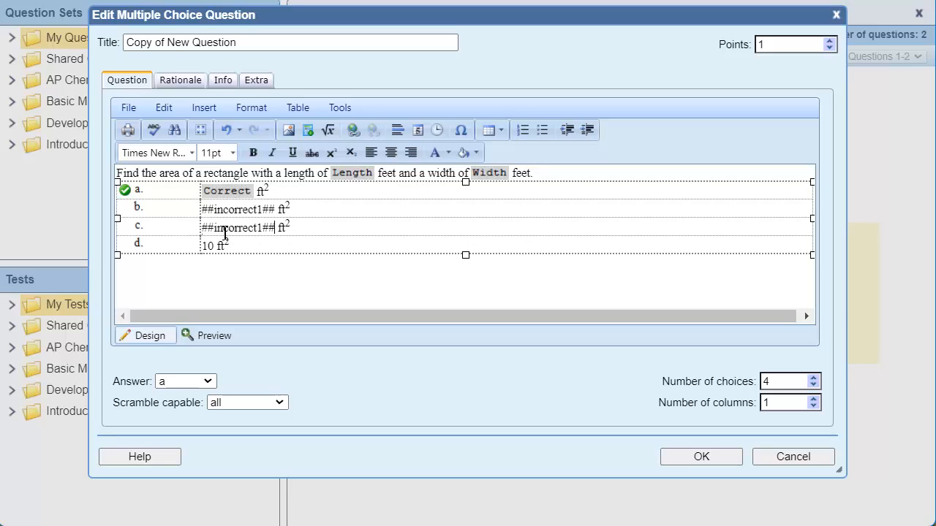
{"action": "left_click", "coordinate": [264, 227]}
{"action": "key", "text": "BackSpace"}
{"action": "type", "text": "2"}
Step: Replace the number in choice d with ##incorrect3## and recalculate the variables to convert the typed placeholders into variable references
{"action": "left_click", "coordinate": [211, 247]}
{"action": "key", "text": "shift+Home"}
{"action": "key", "text": "BackSpace"}
{"action": "key", "text": "Delete"}
{"action": "key", "text": "ctrl+v"}
{"action": "left_click", "coordinate": [263, 246]}
{"action": "key", "text": "BackSpace"}
{"action": "type", "text": "3"}
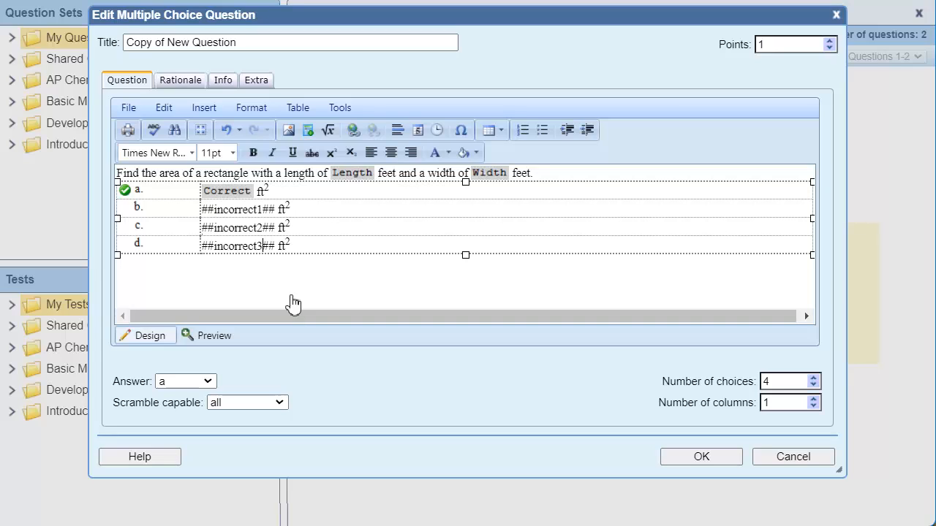
{"action": "left_click", "coordinate": [356, 110]}
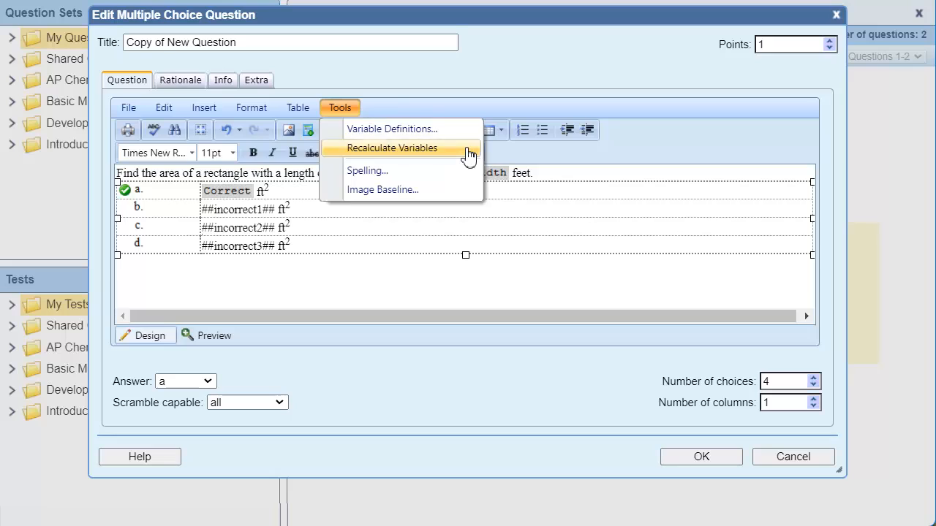
{"action": "left_click", "coordinate": [465, 148]}
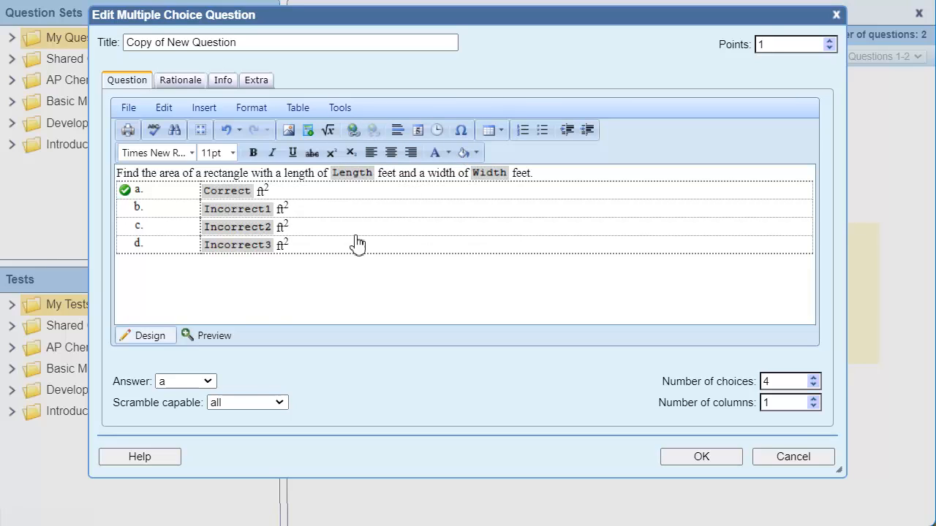
Step: Preview the question, recalculate the variables twice to check all four choices, and return to the design view
{"action": "left_click", "coordinate": [229, 340]}
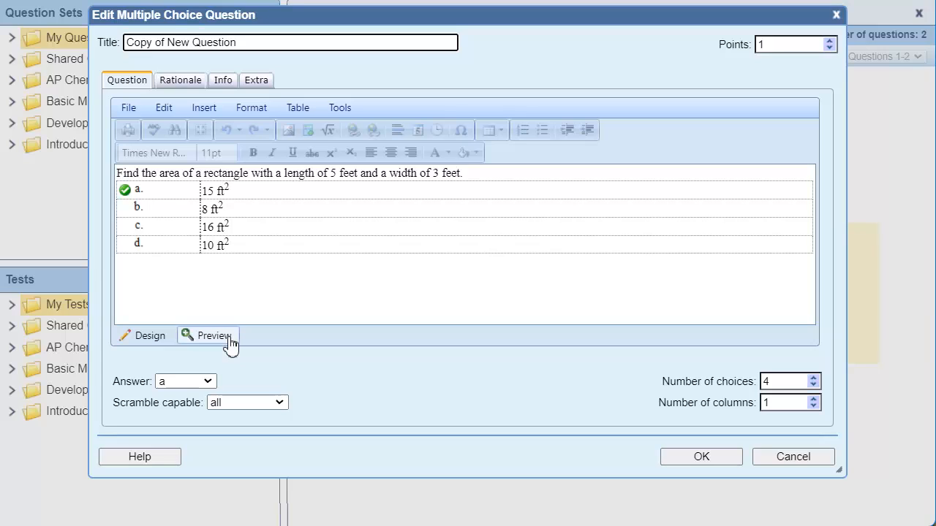
{"action": "left_click", "coordinate": [342, 109]}
{"action": "left_click", "coordinate": [461, 149]}
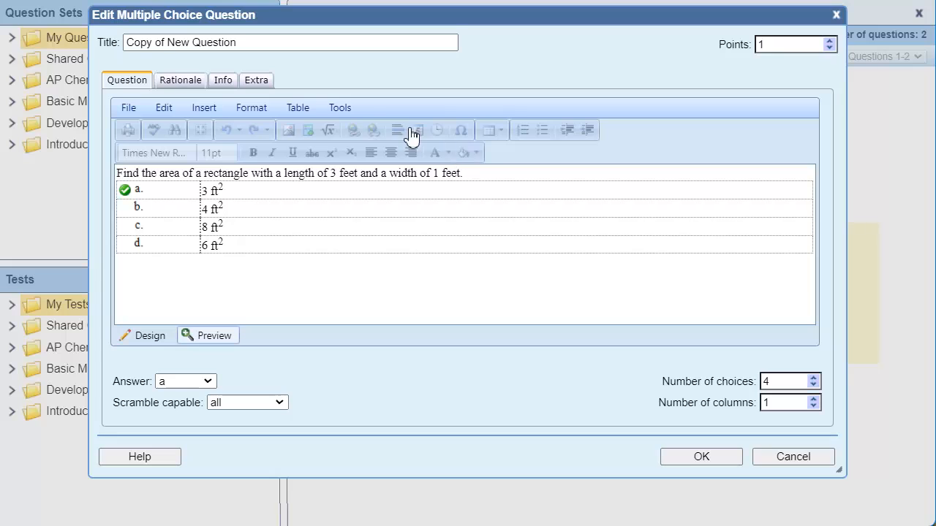
{"action": "left_click", "coordinate": [356, 110]}
{"action": "left_click", "coordinate": [465, 147]}
{"action": "left_click", "coordinate": [170, 341]}
Step: Add a variable definition named Unique to the question and set its type to Condition
{"action": "left_click", "coordinate": [352, 111]}
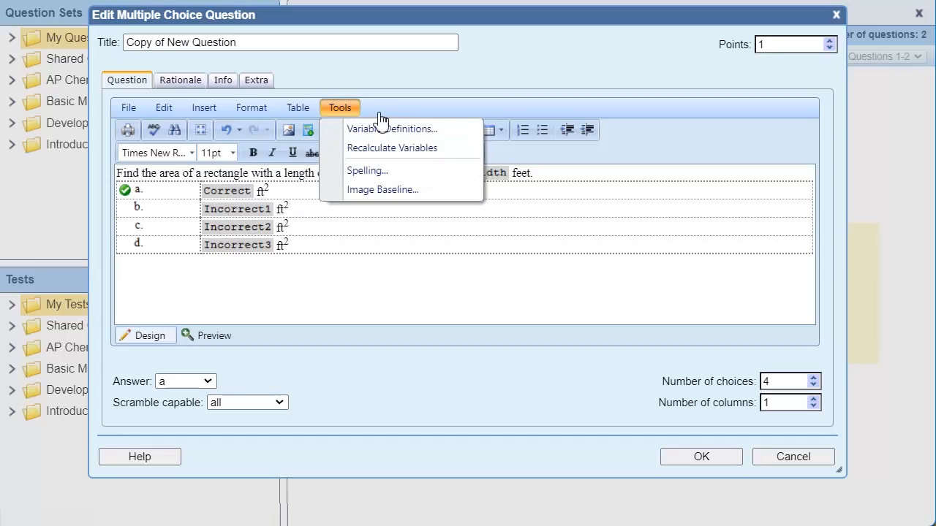
{"action": "left_click", "coordinate": [454, 134]}
{"action": "left_click", "coordinate": [671, 362]}
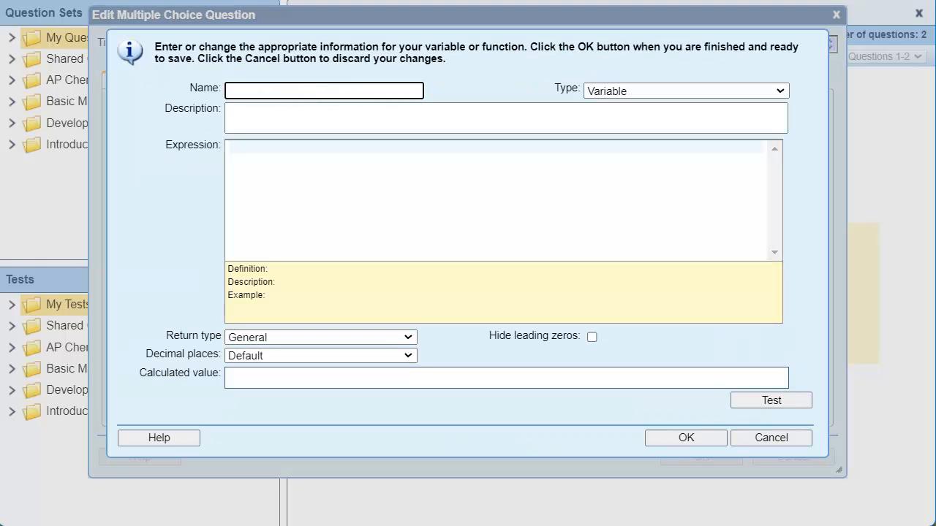
{"action": "type", "text": "Unique"}
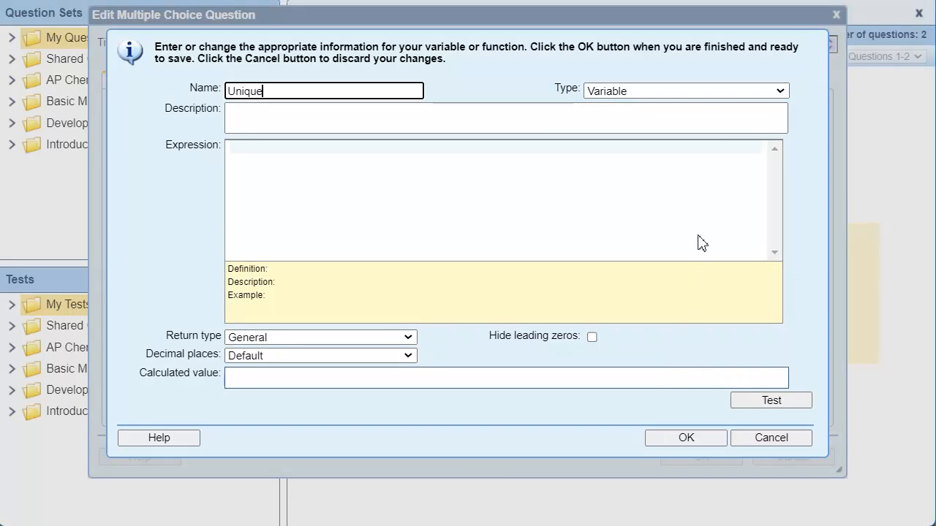
{"action": "left_click", "coordinate": [735, 100]}
{"action": "left_click", "coordinate": [630, 134]}
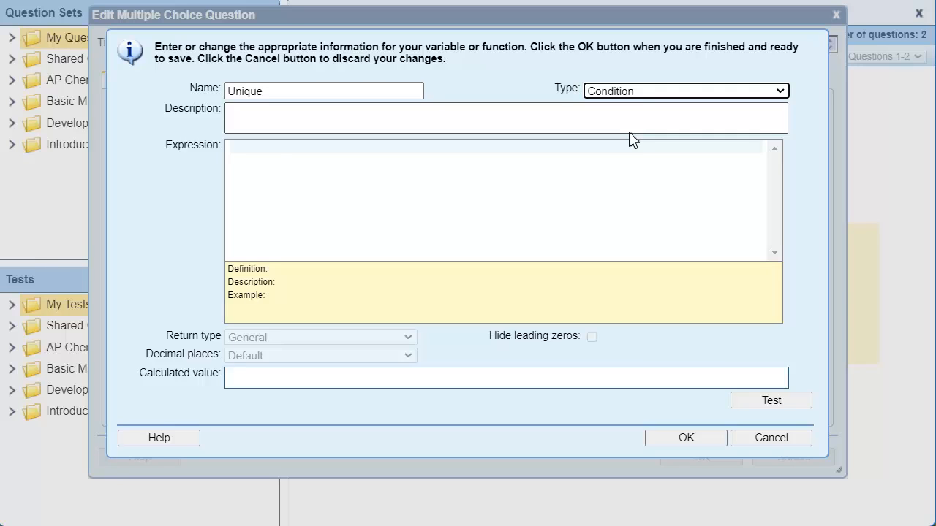
Step: Enter the expression Isunique(correct, incorrect1, incorrect2, incorrect3) for the Unique condition
{"action": "left_click", "coordinate": [271, 147]}
{"action": "type", "text": "isu"}
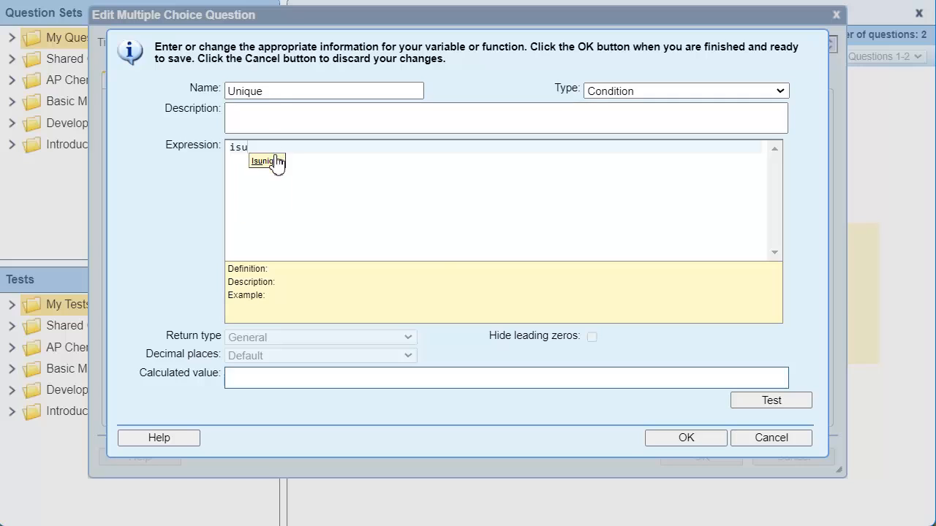
{"action": "left_click", "coordinate": [267, 161]}
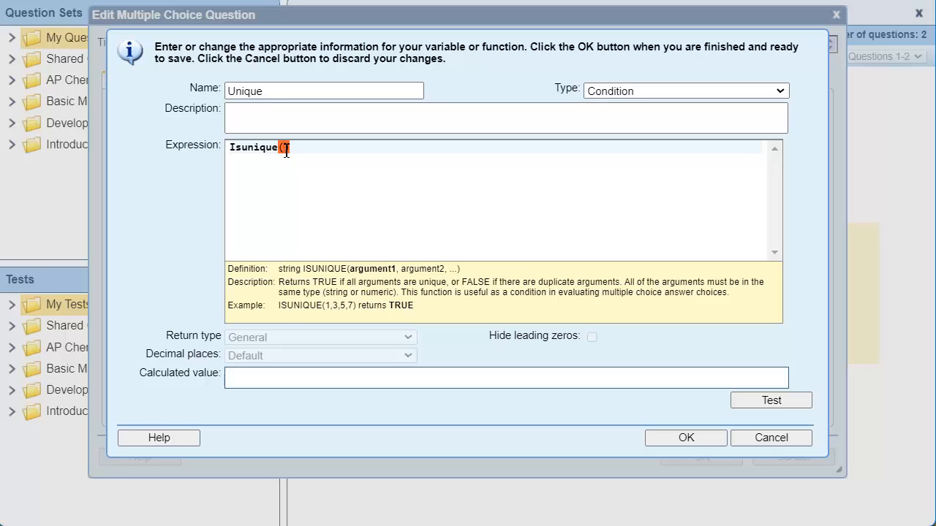
{"action": "type", "text": "correct"}
{"action": "type", "text": ", incorrect"}
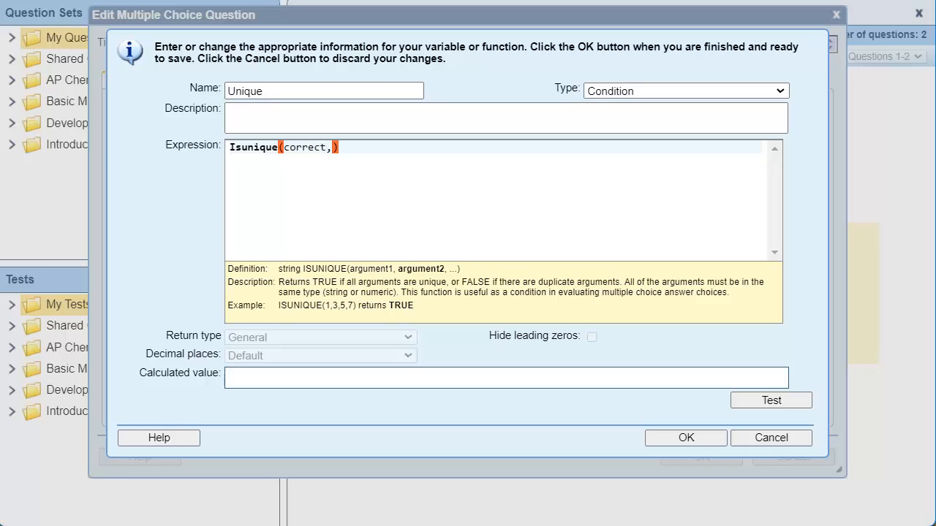
{"action": "type", "text": "1, incorre"}
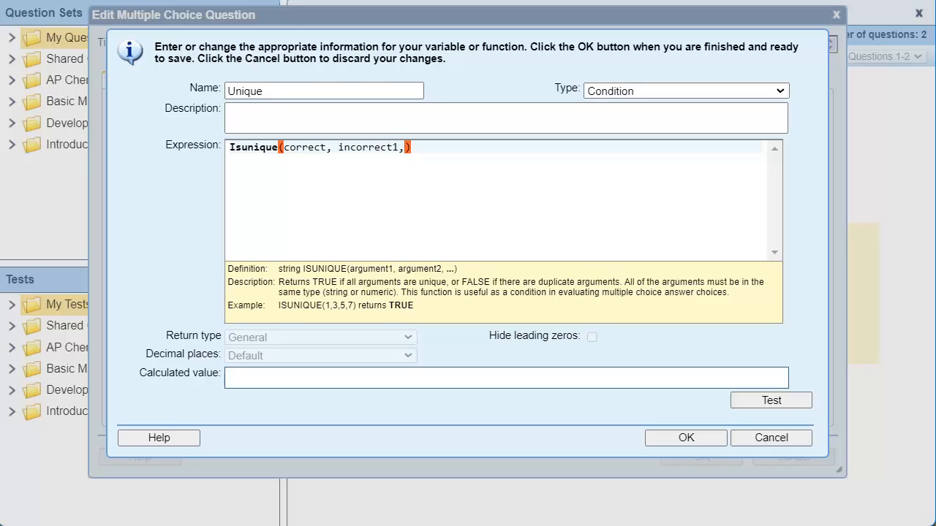
{"action": "type", "text": "ct2, incorrect3"}
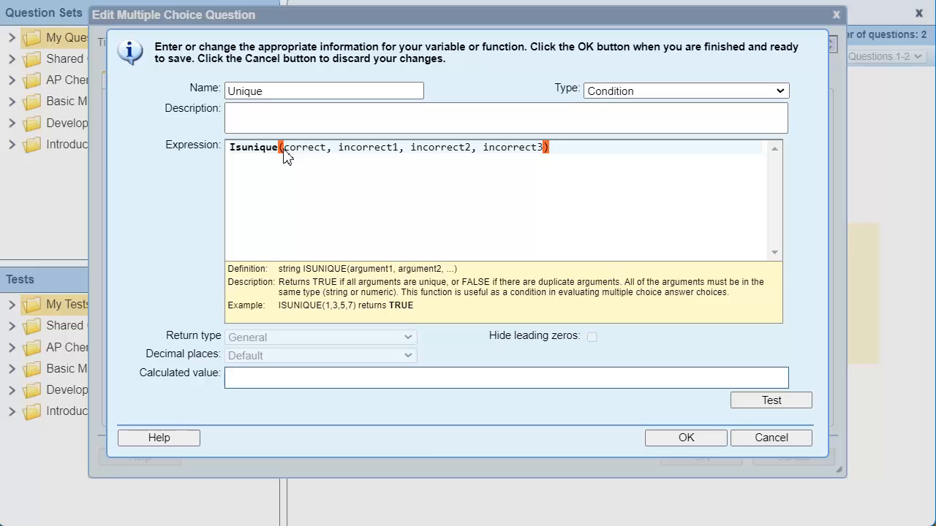
Step: Test the Unique condition's expression and save it with the question's variable definitions
{"action": "left_click", "coordinate": [804, 408]}
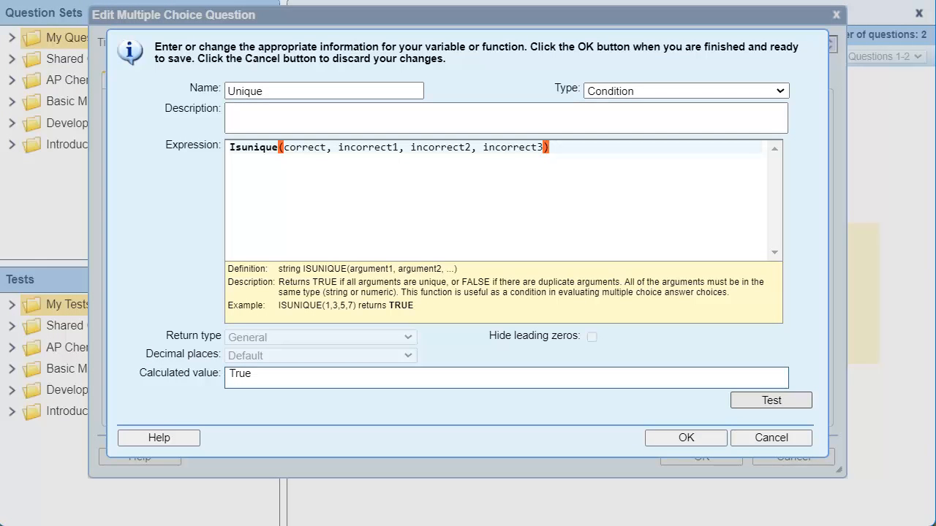
{"action": "left_click", "coordinate": [695, 439]}
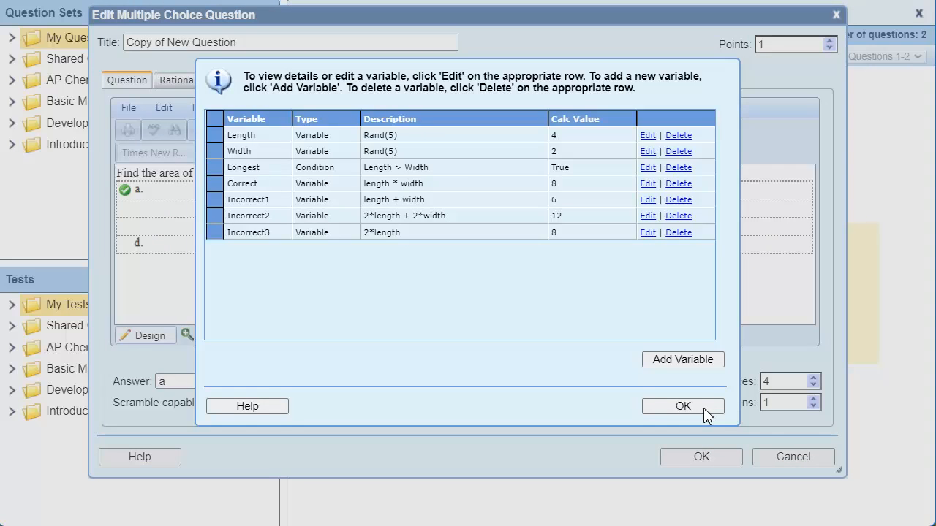
{"action": "left_click", "coordinate": [706, 413]}
Step: Preview the question with its variables recalculated twice to check that the choices differ, and save the edited question
{"action": "left_click", "coordinate": [223, 337]}
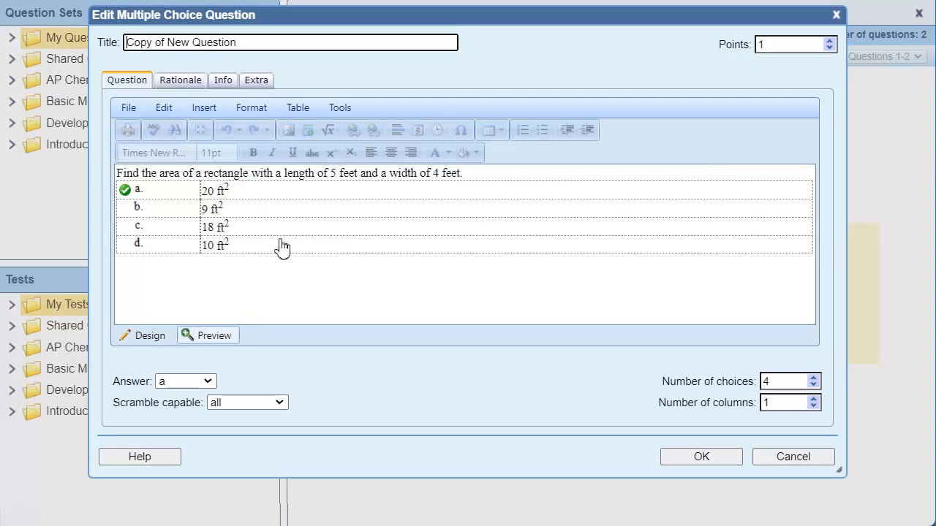
{"action": "left_click", "coordinate": [358, 110]}
{"action": "left_click", "coordinate": [476, 156]}
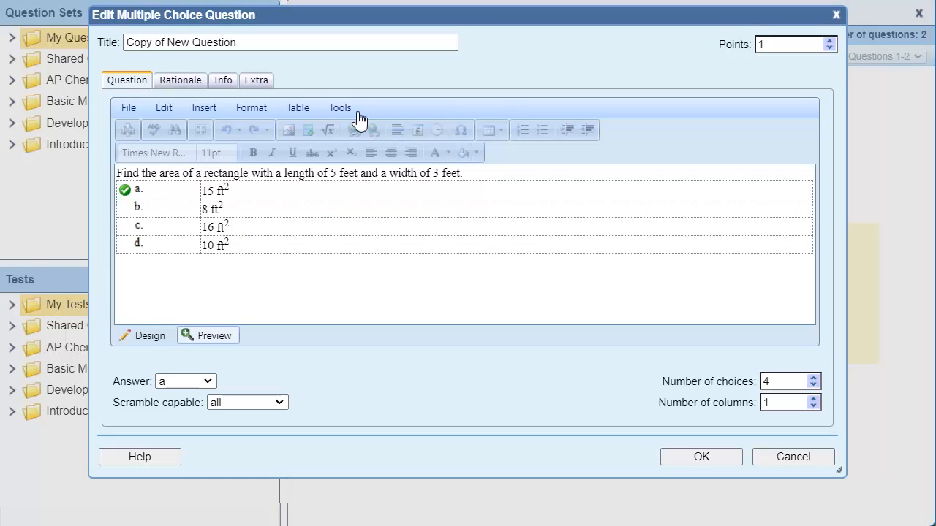
{"action": "left_click", "coordinate": [357, 111]}
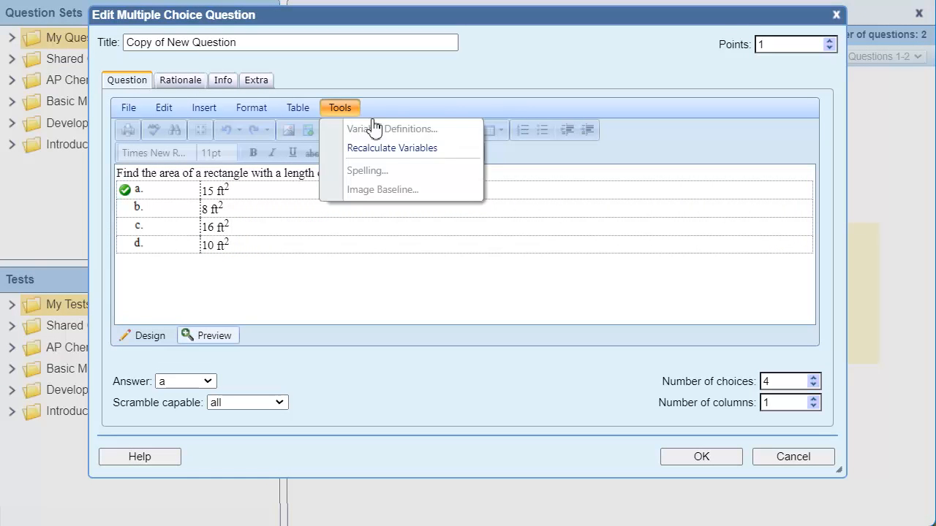
{"action": "left_click", "coordinate": [430, 149]}
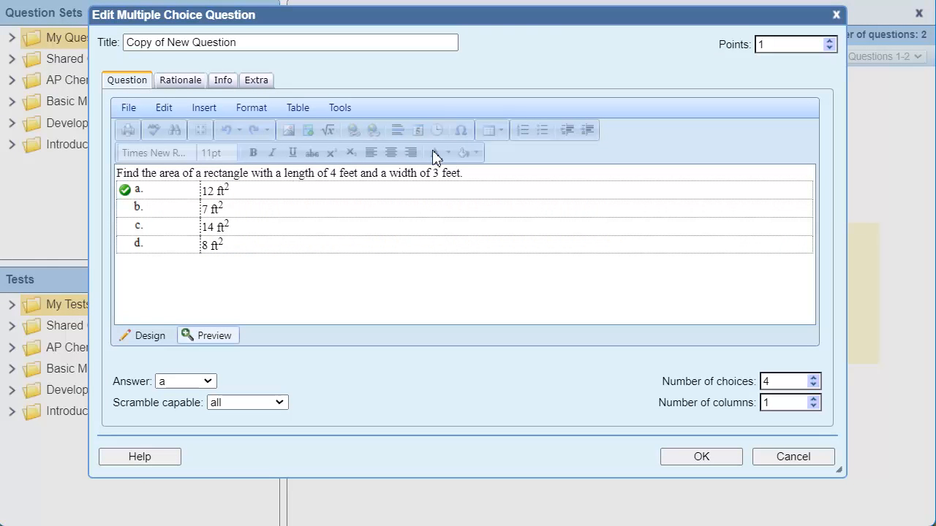
{"action": "left_click", "coordinate": [726, 462]}
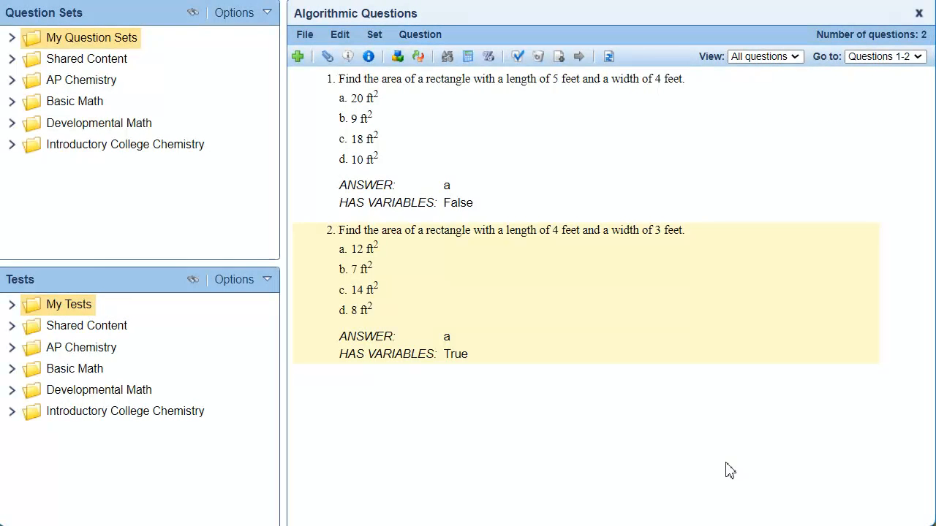
Step: Recalculate all algorithms in the Algorithmic Questions set to generate new values for the second question
{"action": "left_click", "coordinate": [439, 35]}
{"action": "left_click", "coordinate": [376, 36]}
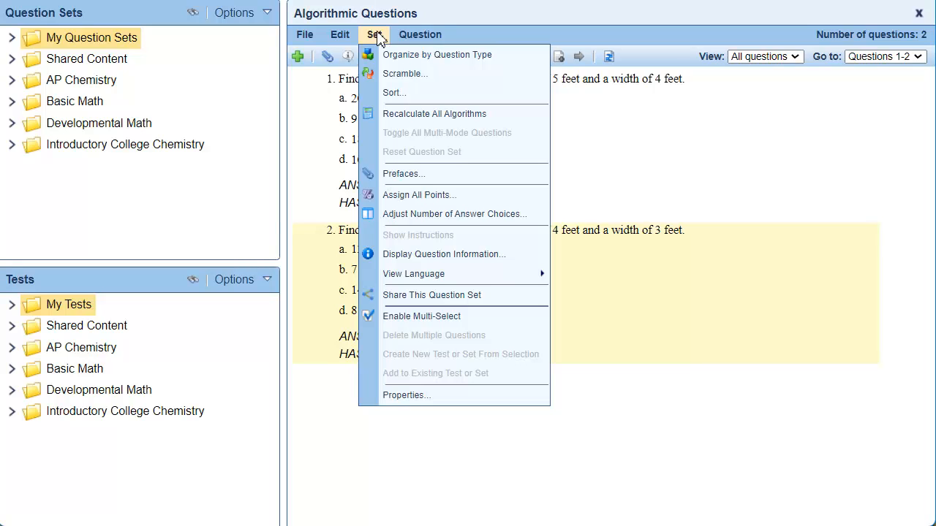
{"action": "left_click", "coordinate": [388, 115]}
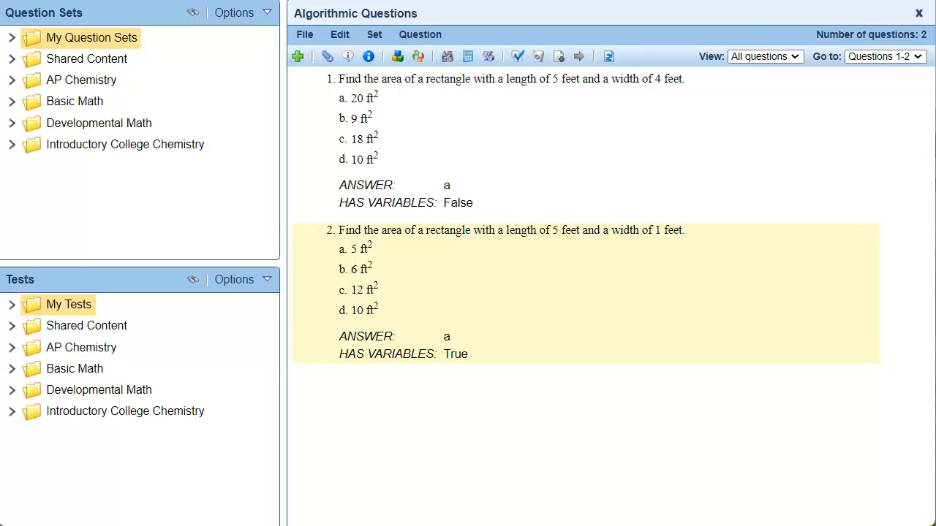